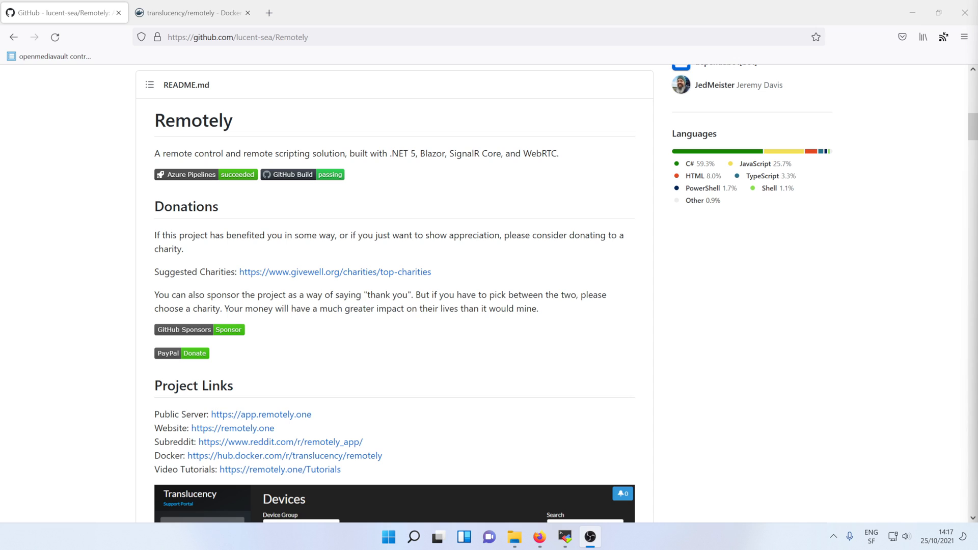
Look over the Remotely GitHub repository's releases page, then return to the repository's main page
click(407, 400)
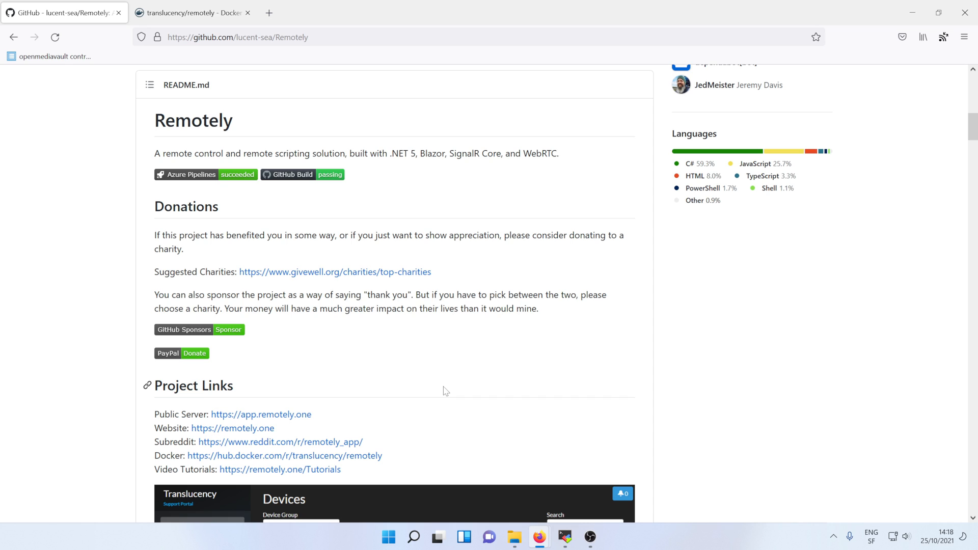
key(ctrl+Tab)
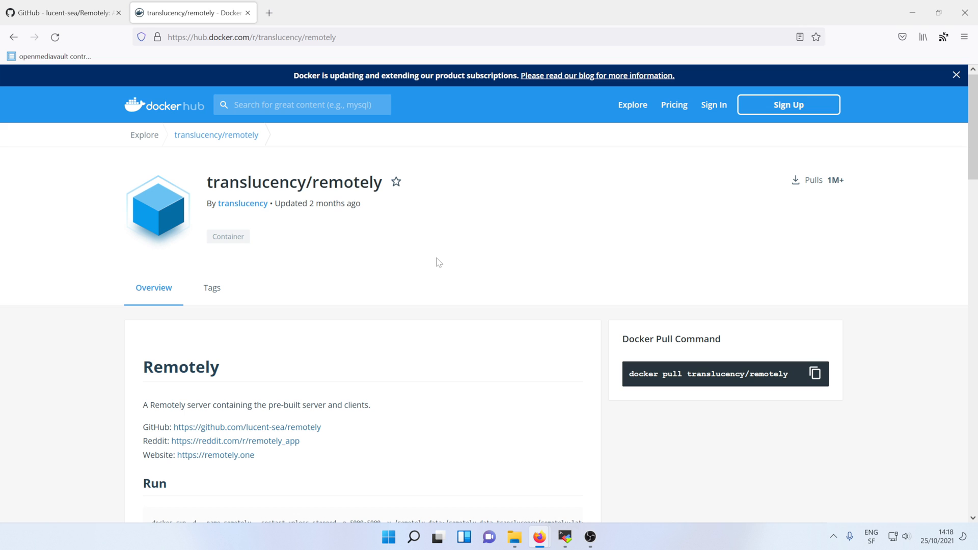
key(ctrl+Tab)
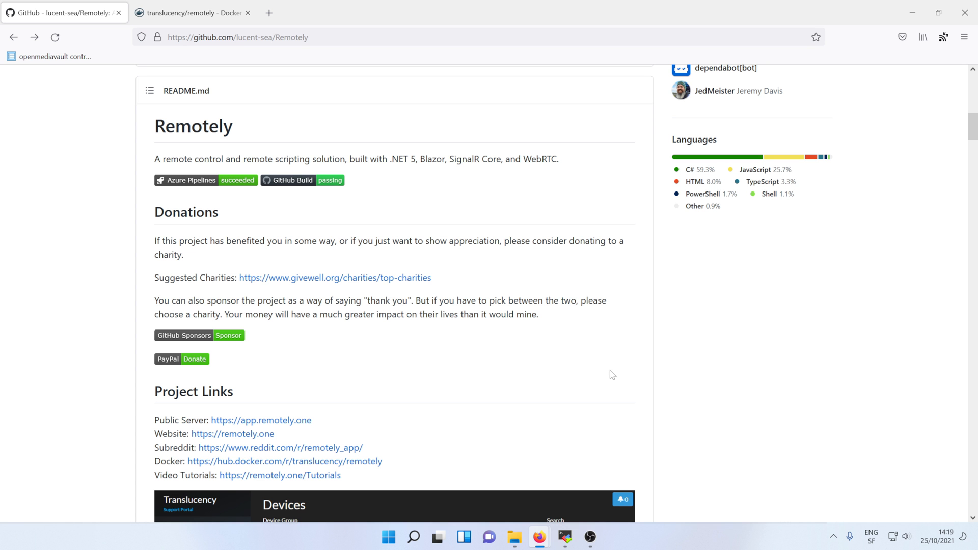
scroll(613, 375, up, 10)
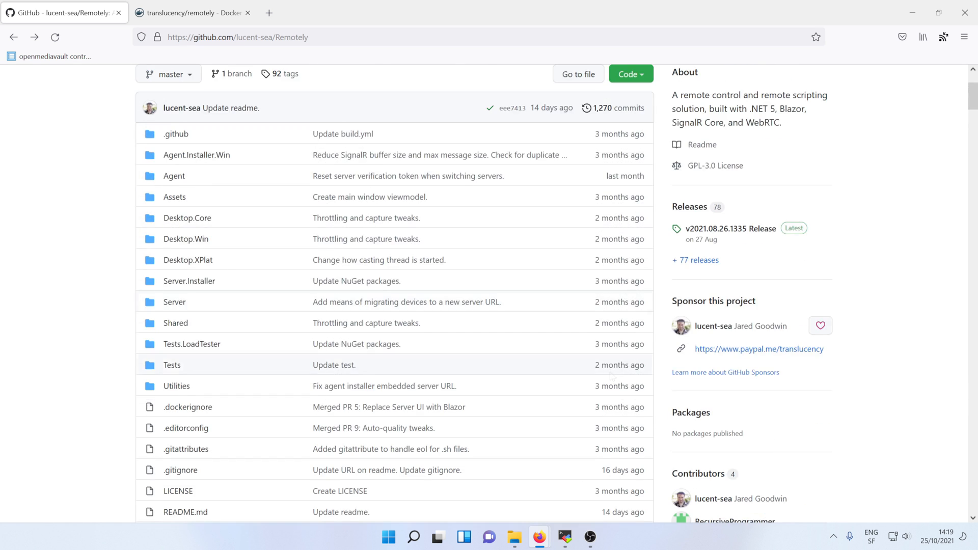
click(693, 332)
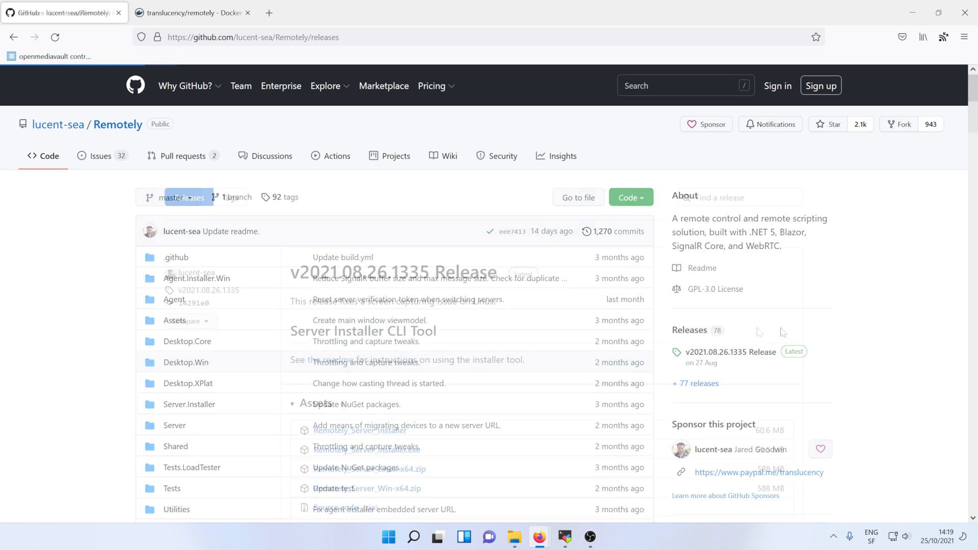
scroll(451, 388, down, 5)
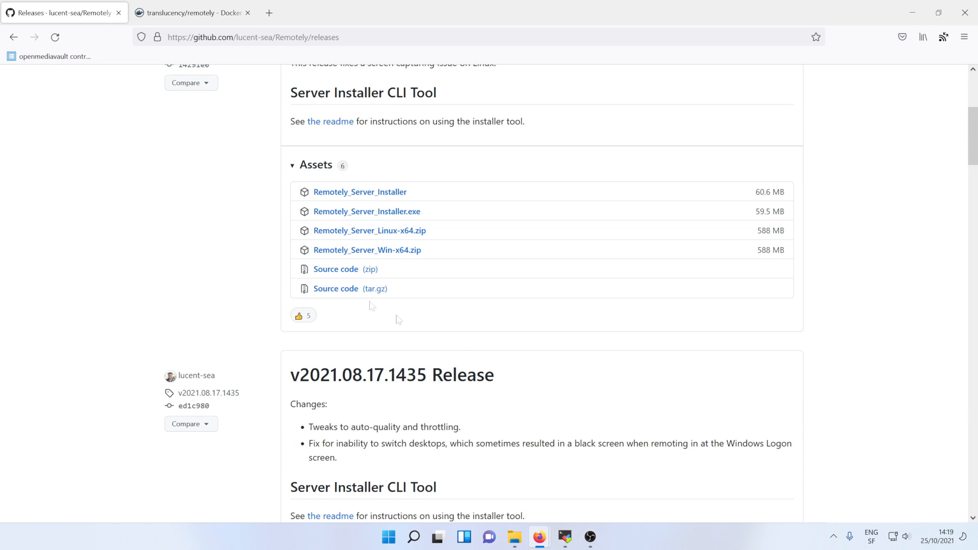
click(13, 38)
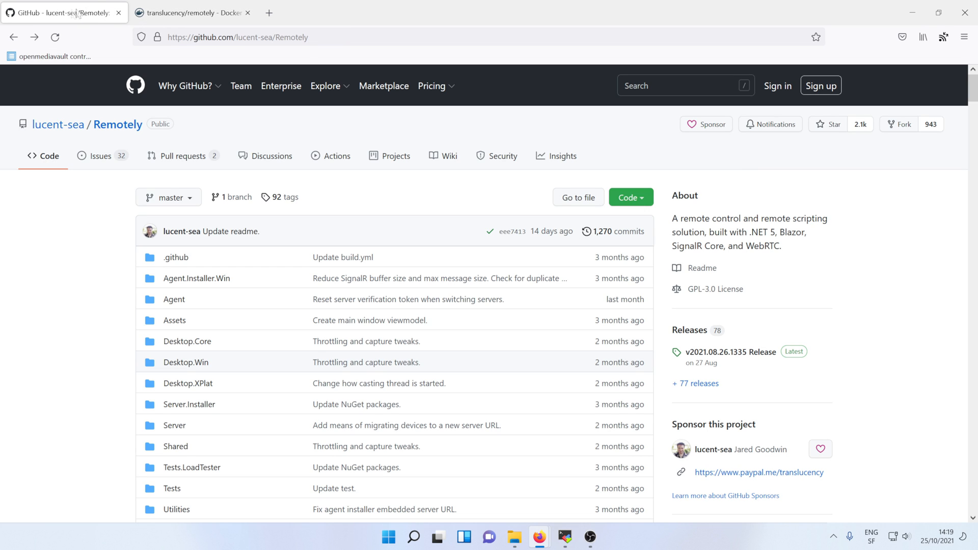
On Docker Hub's Remotely page, select the docker run command from the Run section
click(179, 14)
scroll(395, 301, down, 5)
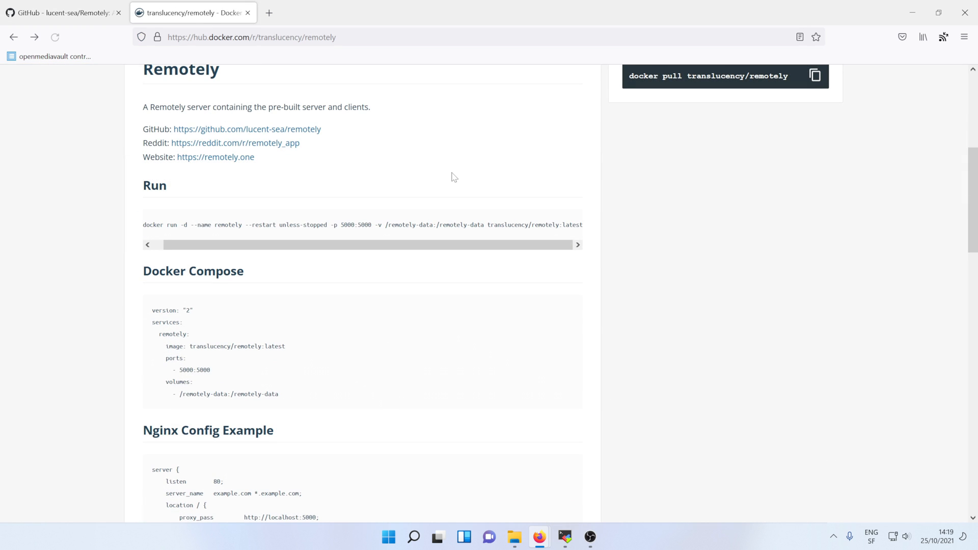
drag(397, 247, 309, 250)
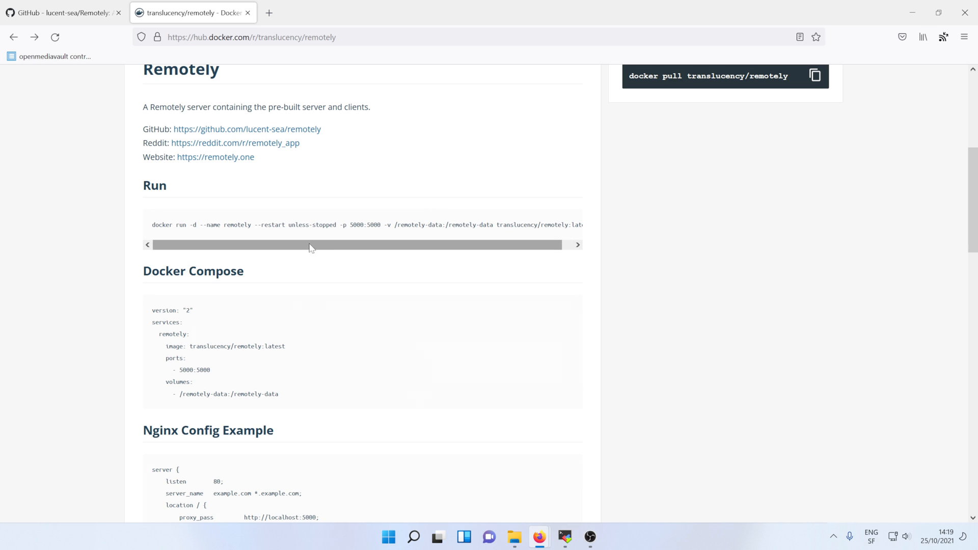
drag(152, 225, 594, 225)
Copy the docker run command and paste it into a new Notepad++ file
right_click(592, 226)
click(586, 235)
key(super)
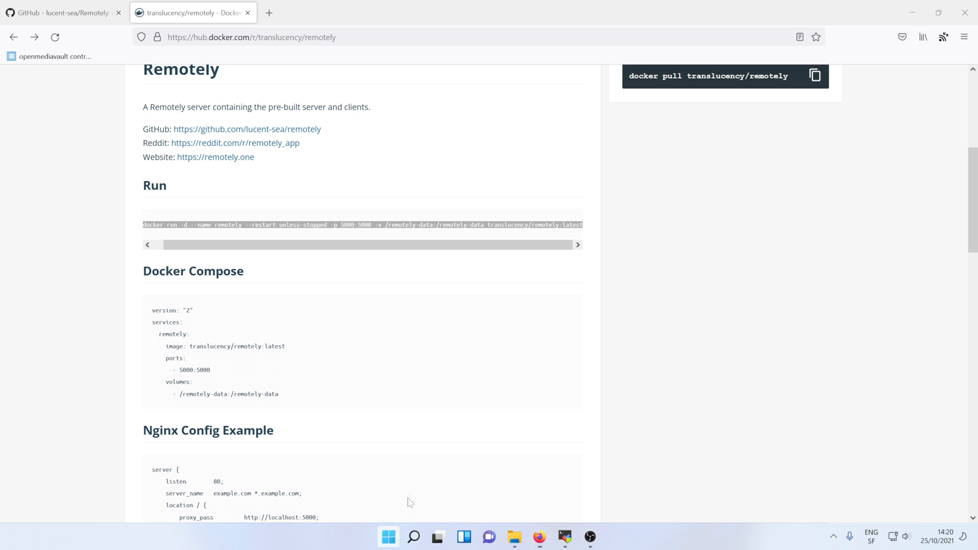
text(notepad++)
key(Return)
key(ctrl+v)
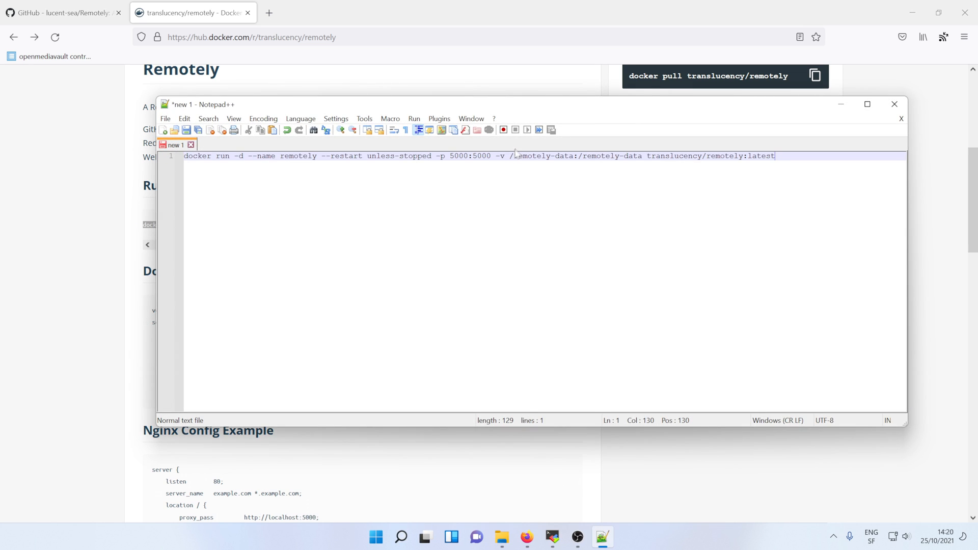
Replace the /remotely-data host path with /srv/dev-disk-by-label-data/data/docker/remotely/ and select the whole command
drag(573, 156, 509, 155)
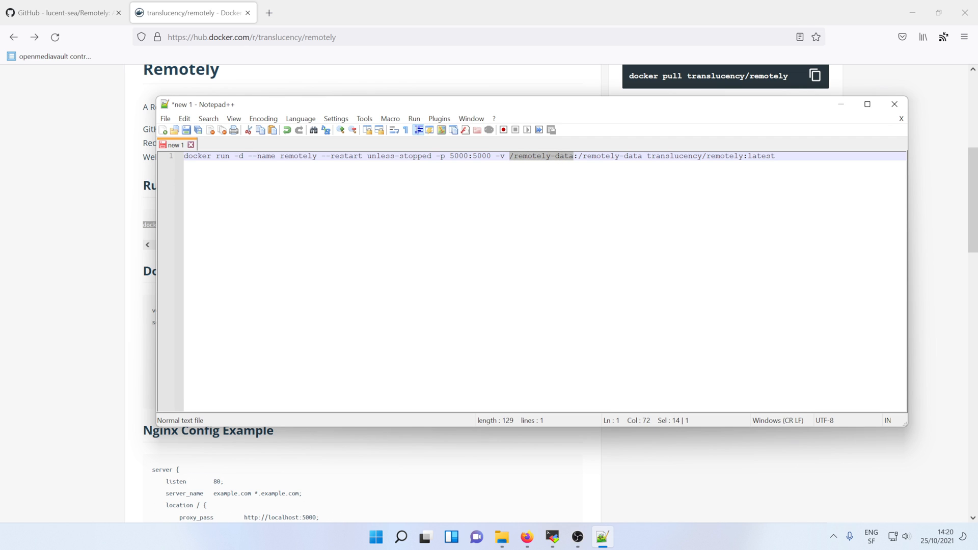
click(552, 537)
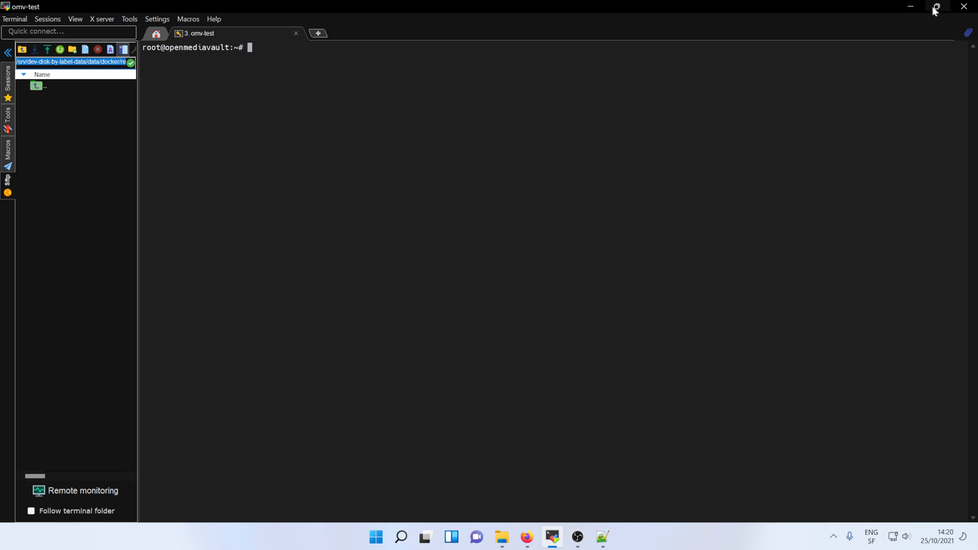
click(911, 7)
key(ctrl+v)
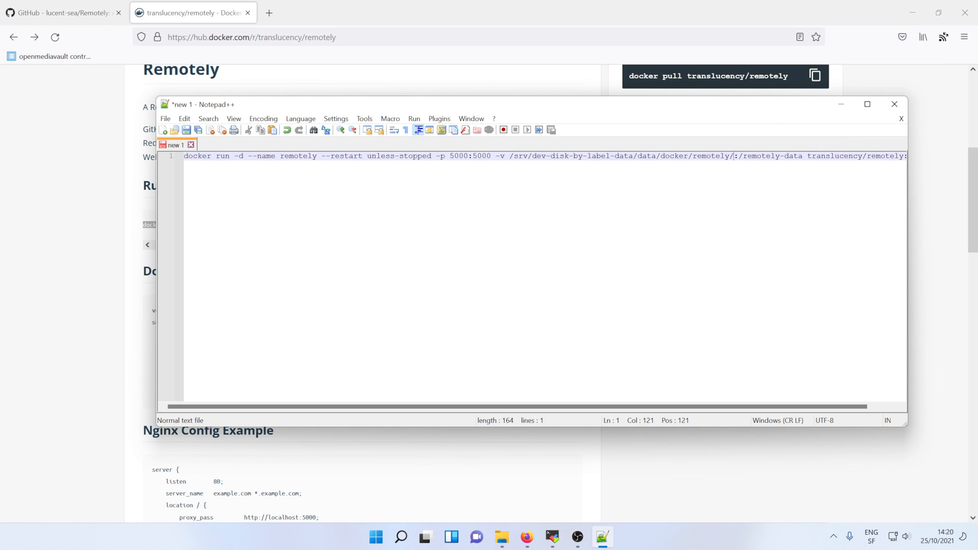
key(ctrl+a)
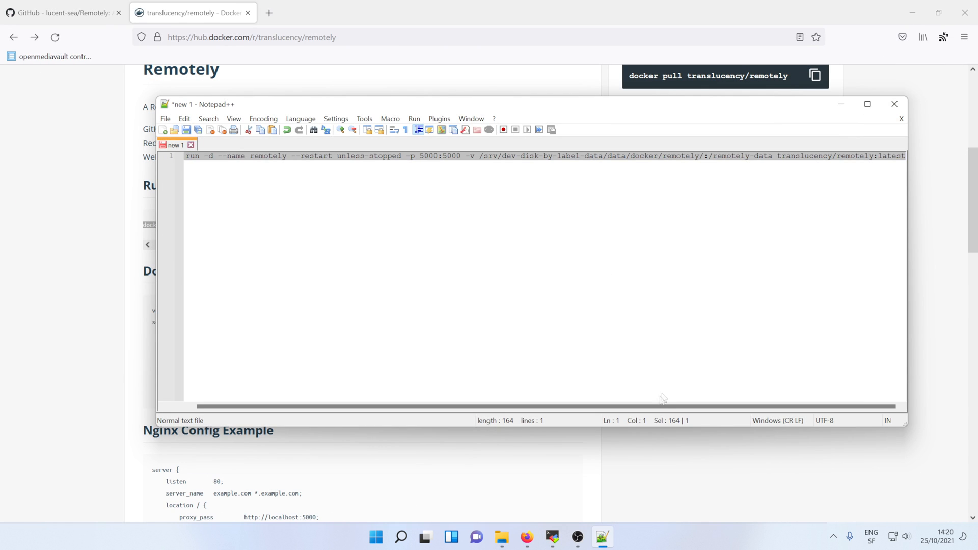
drag(564, 406, 700, 399)
click(551, 538)
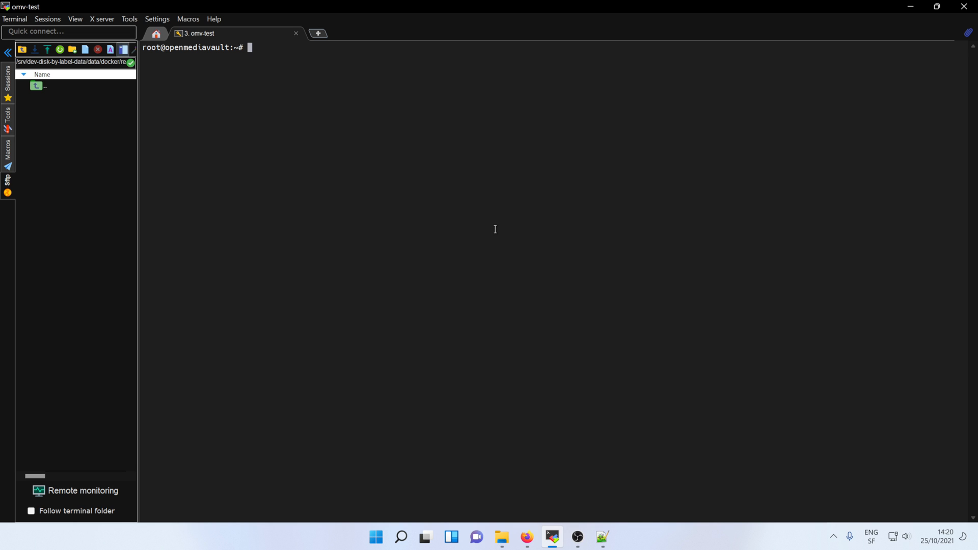
Run the edited command in the omv-test terminal to pull translucency/remotely:latest, then grab host port 5000
right_click(348, 182)
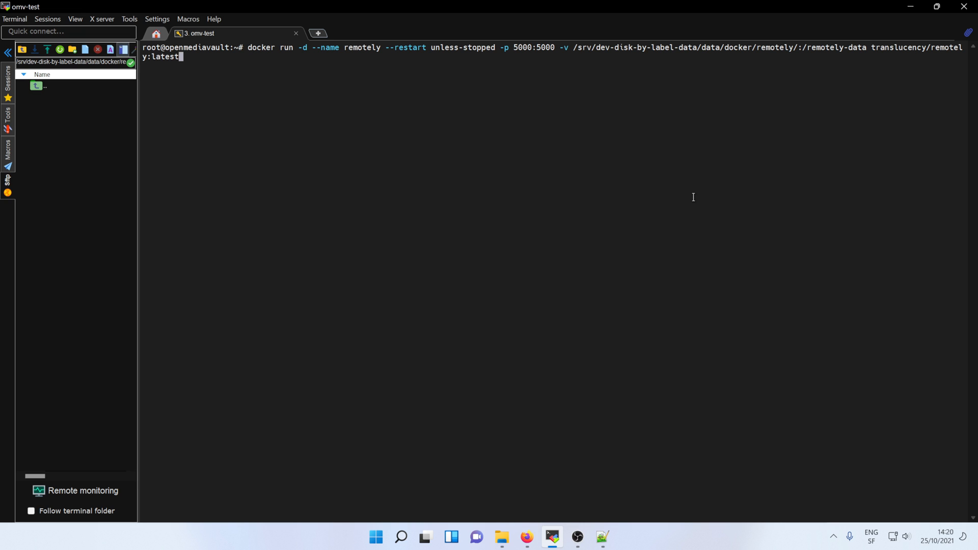
key(Return)
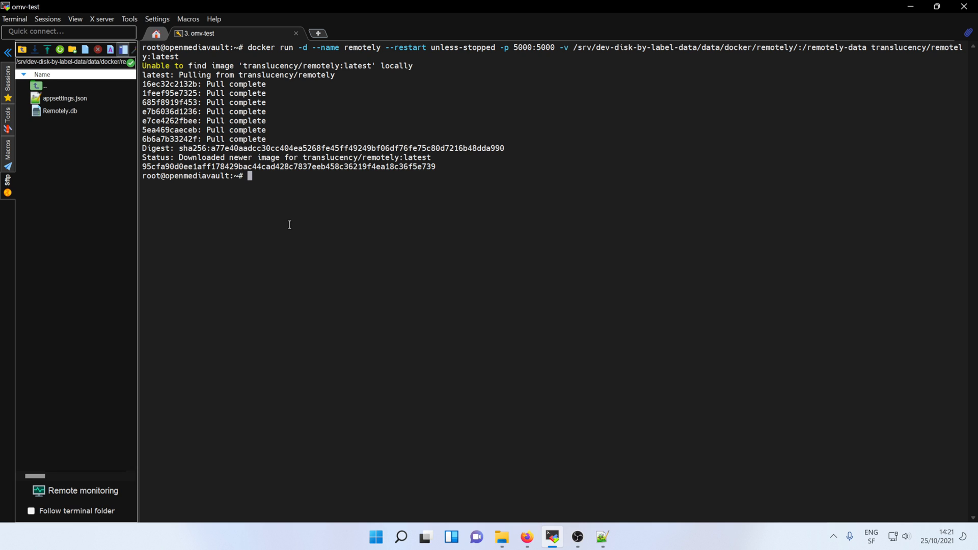
double_click(520, 48)
right_click(520, 48)
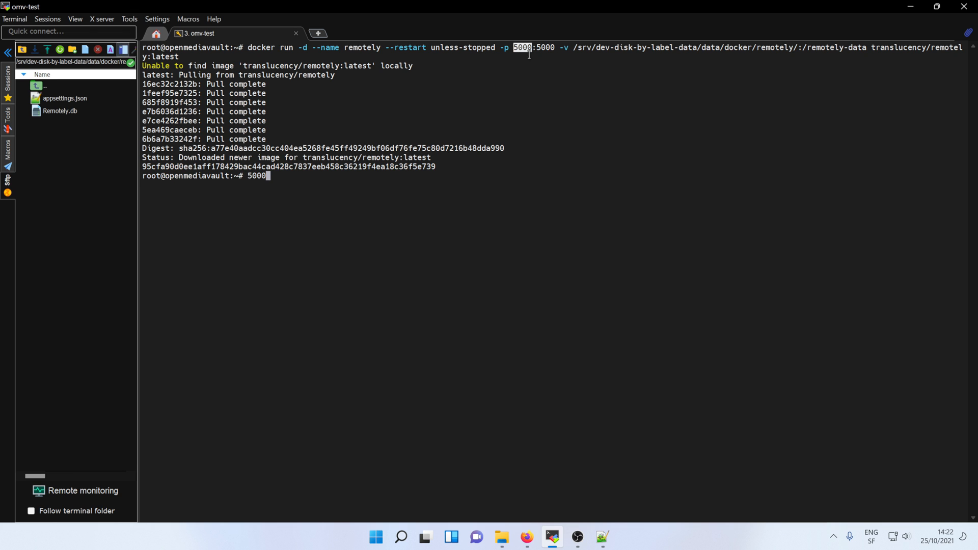
Load the Remotely portal at 10.0.0.171:5000 in a new Firefox tab
click(917, 8)
key(ctrl+t)
text(10.0.0.171:)
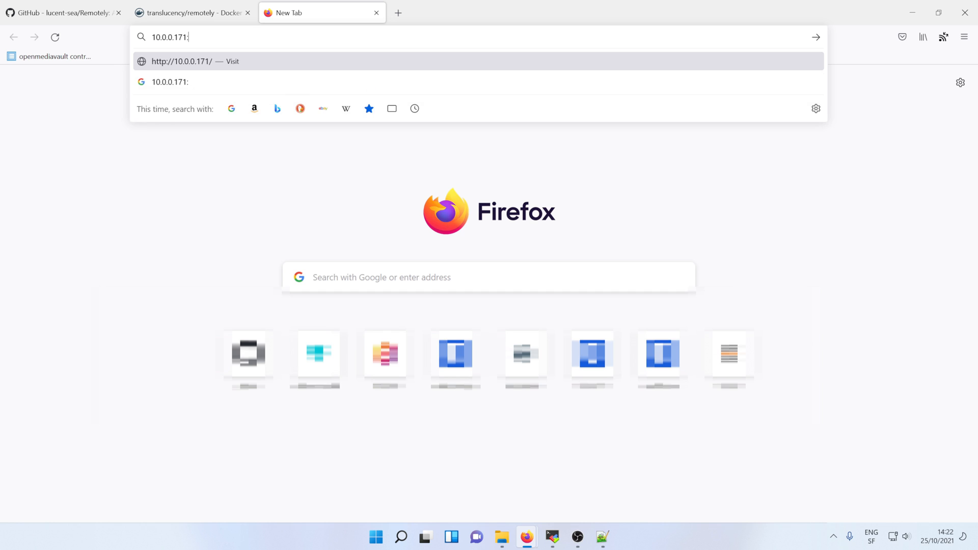
key(ctrl+v)
key(Return)
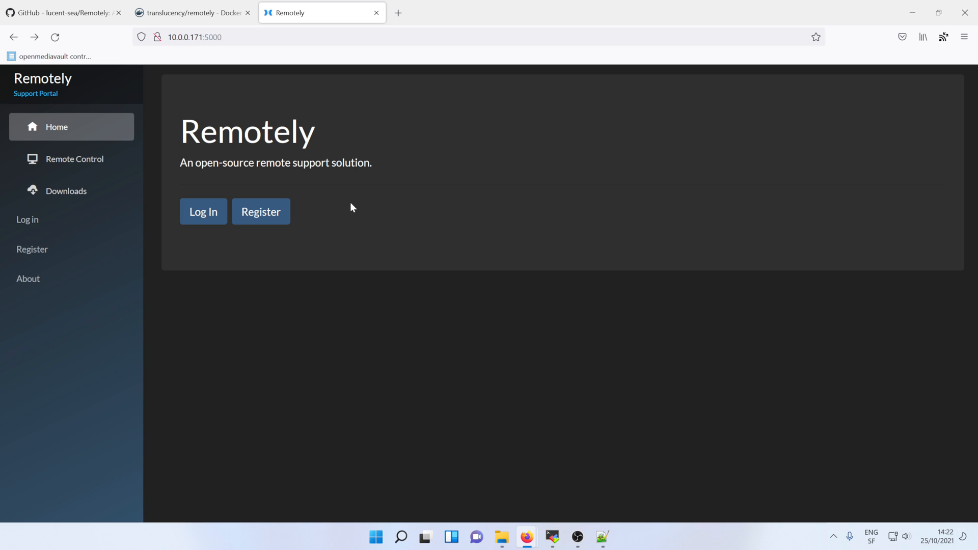
Register a new account with the autofilled e-mail and a matching password
click(260, 212)
click(270, 228)
text(ton)
key(Down)
key(Tab)
text(••••••••)
key(Tab)
text(••••••••)
key(Return)
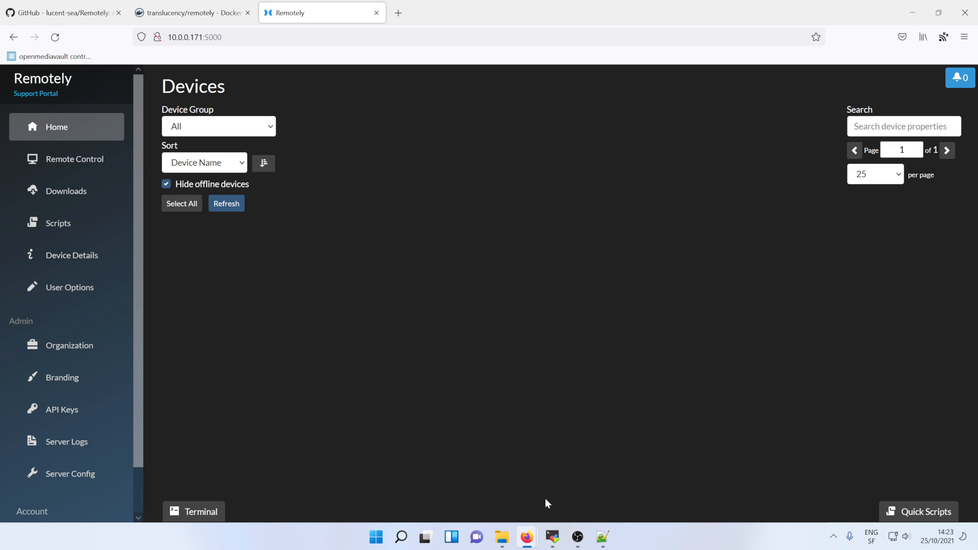
Check the win10-test session and the Remote Control page, then open the Downloads page of support clients and agent installers
click(552, 536)
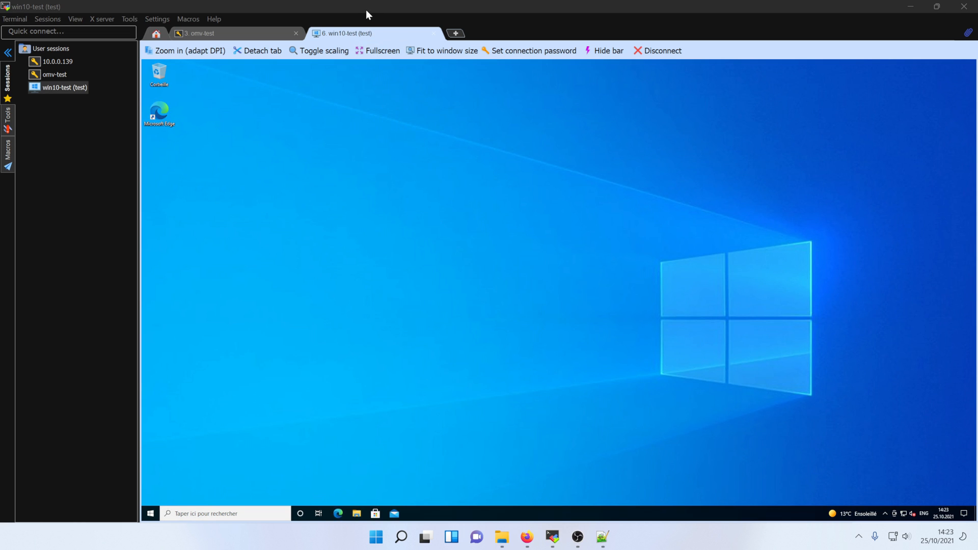
key(alt+Tab)
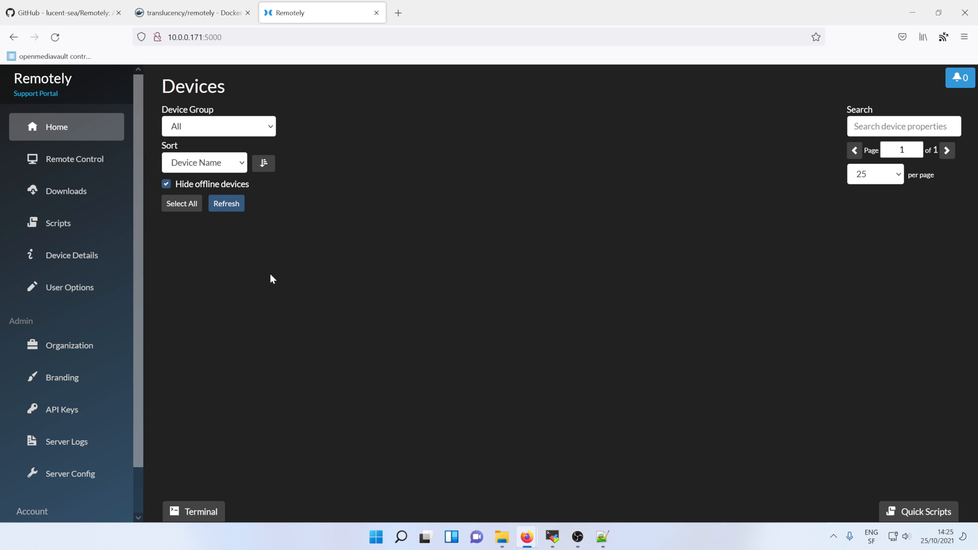
click(86, 160)
click(491, 238)
click(307, 13)
click(67, 191)
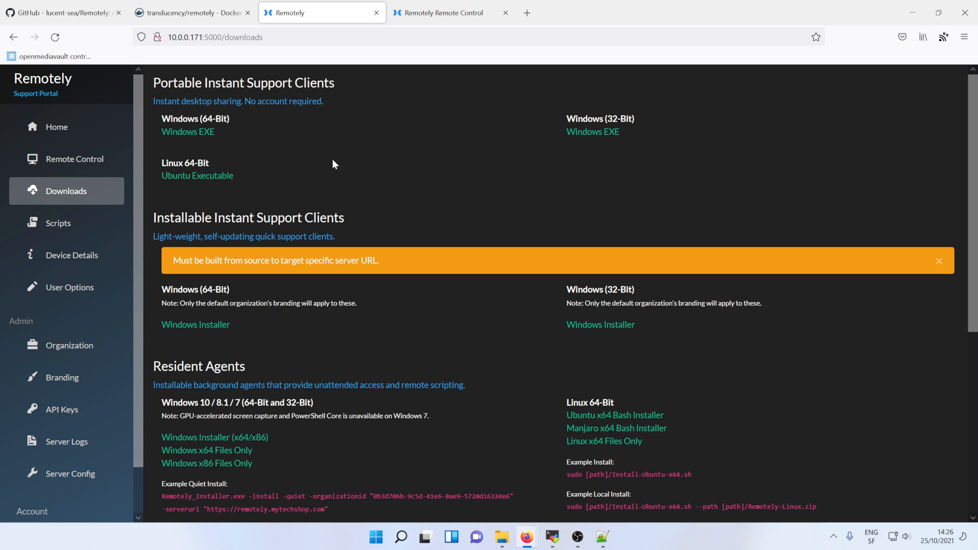
Browse the Scripts, Device Details and User Options pages, scrolling down through User Options
click(66, 223)
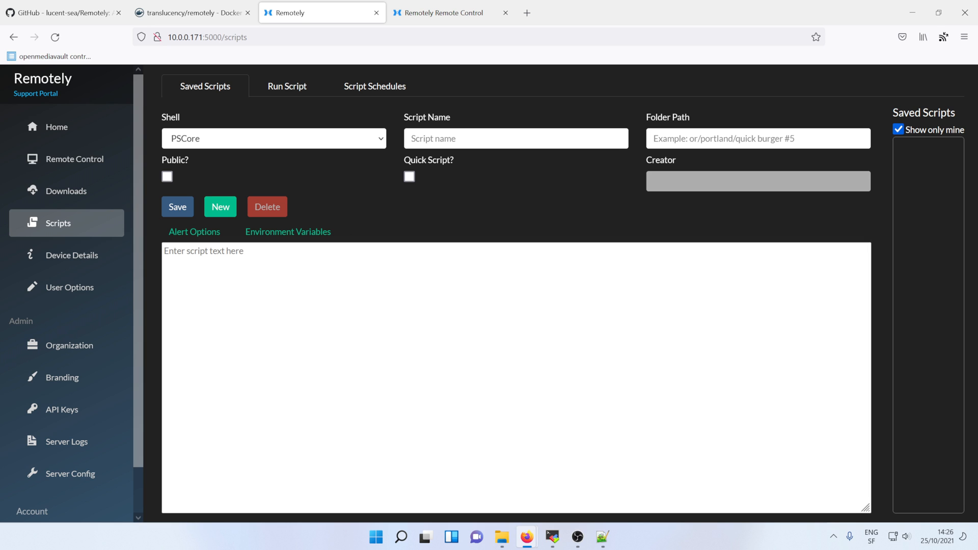
click(66, 259)
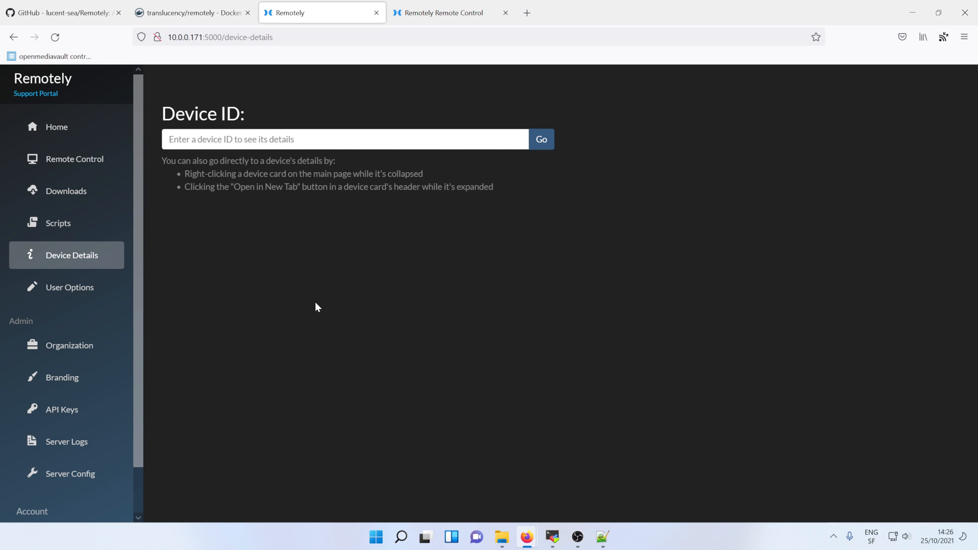
click(72, 286)
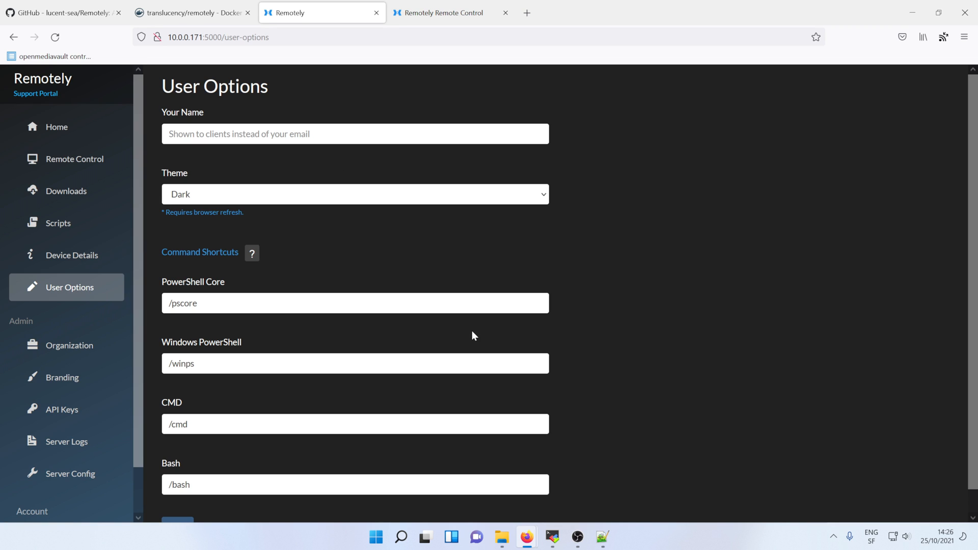
scroll(509, 337, down, 1)
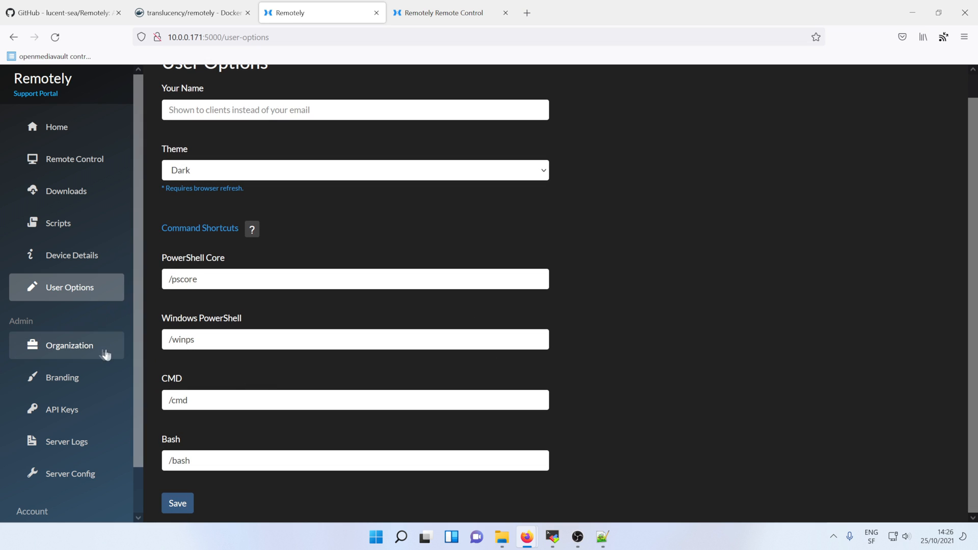
scroll(107, 416, down, 2)
Enter a new organization name on the Manage Organization page and save it
click(71, 348)
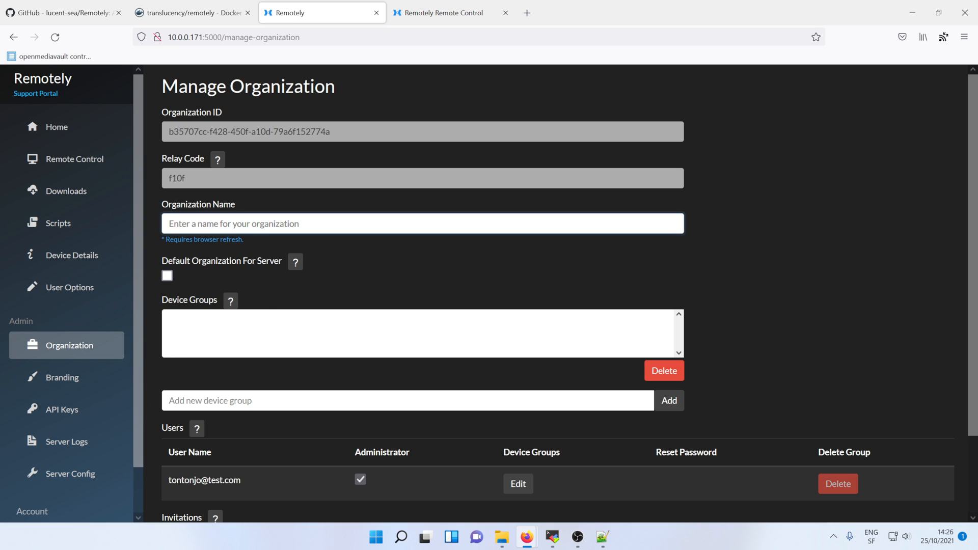
text(Tontonjo)
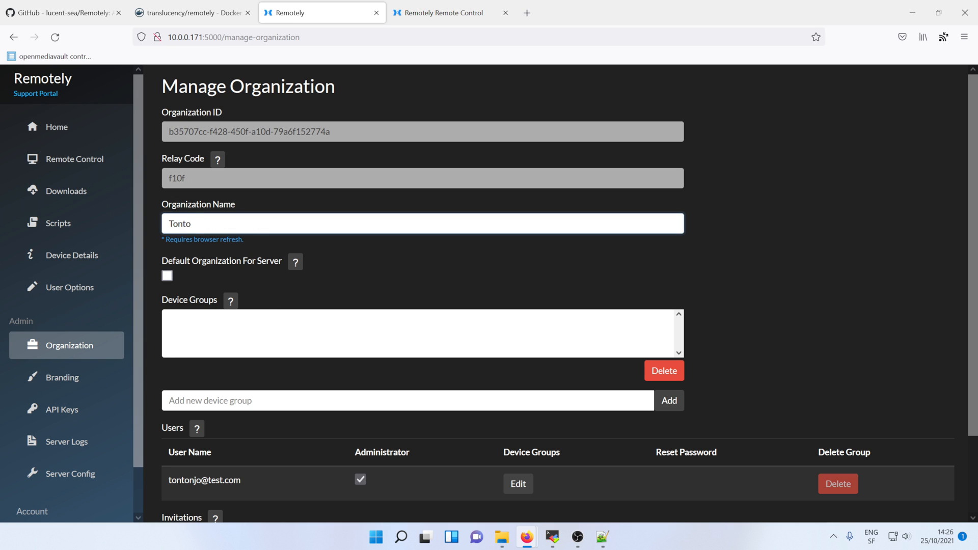
key(BackSpace)
key(BackSpace)
text(Jo)
scroll(792, 459, down, 2)
scroll(792, 262, up, 2)
click(792, 262)
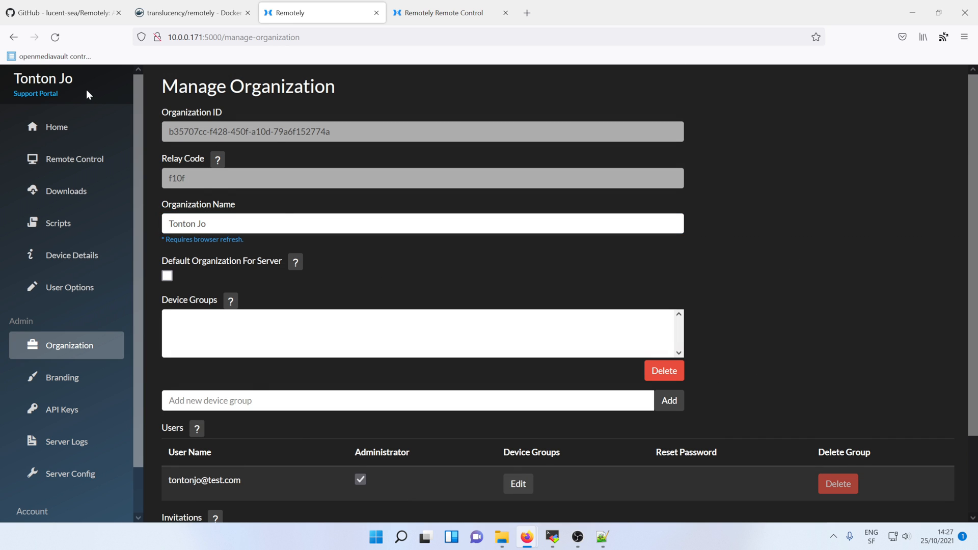
Check that the new organization name now shows as the portal title, then open the Branding settings
drag(76, 81, 13, 79)
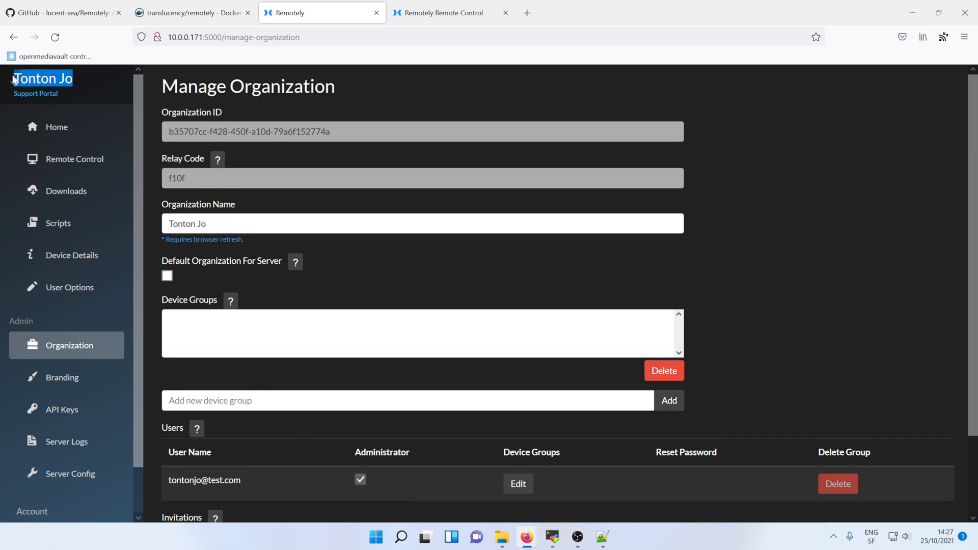
click(114, 92)
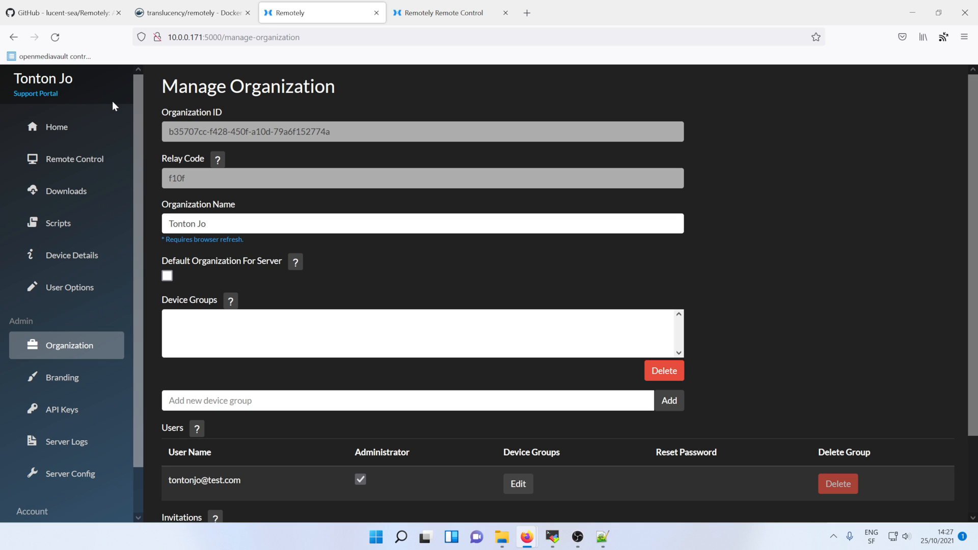
scroll(124, 273, down, 2)
click(62, 372)
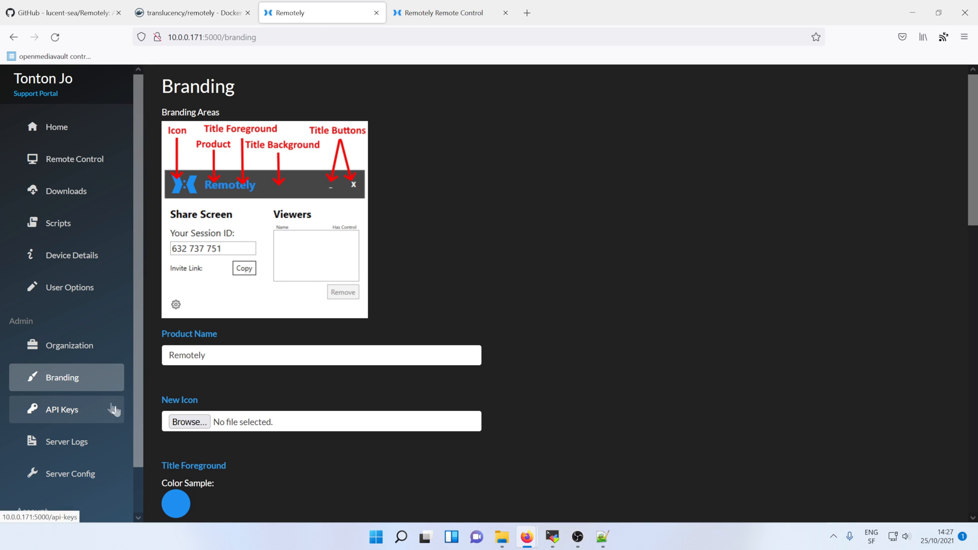
Scroll through the Server Config settings down to Connection Strings and back up
click(86, 479)
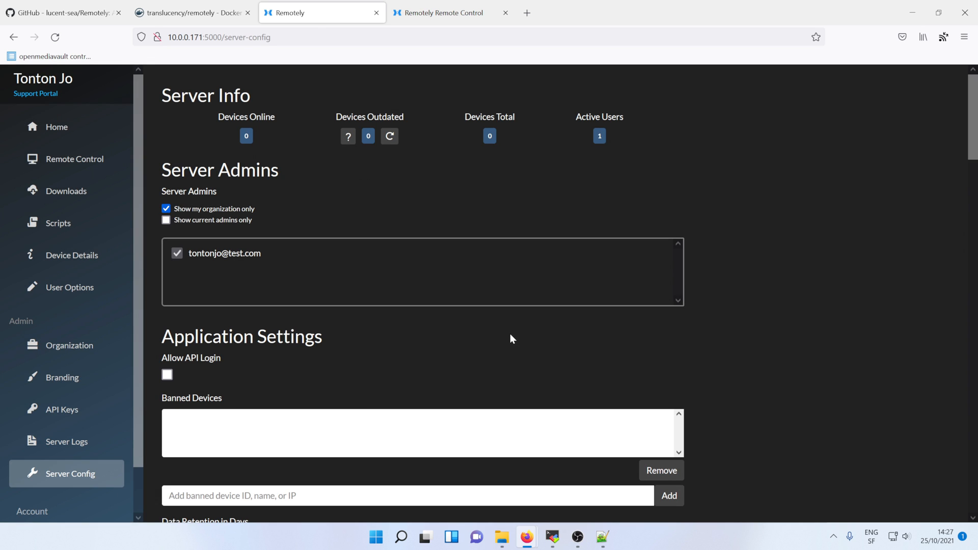
scroll(510, 334, down, 20)
scroll(509, 334, down, 10)
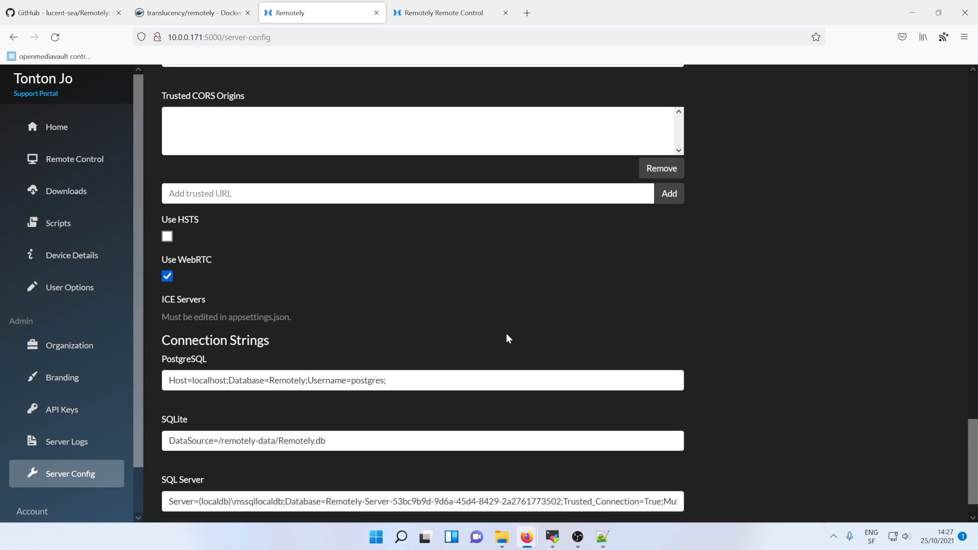
scroll(505, 333, up, 20)
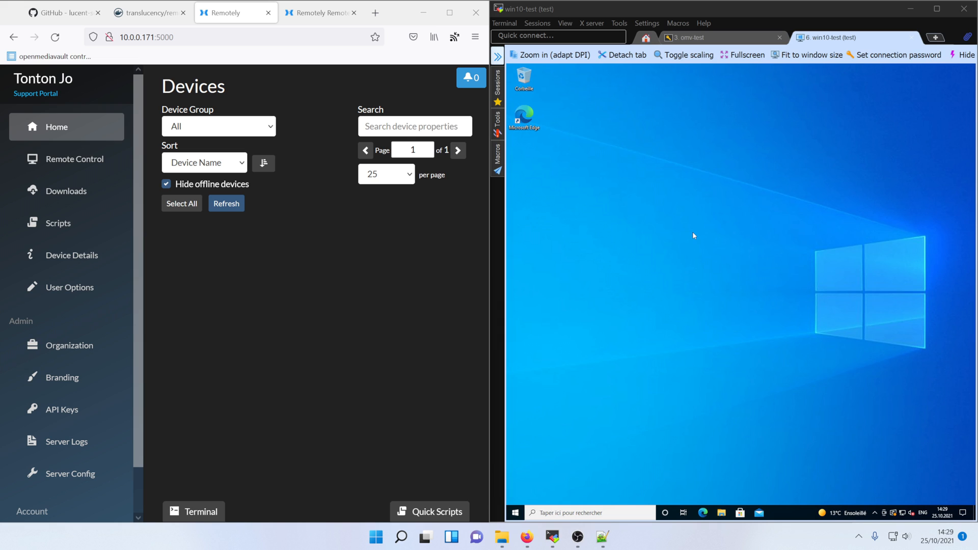
Open the portal at 10.0.0.171:5000 in the test machine's Edge and go to its Downloads page
click(209, 37)
key(ctrl+c)
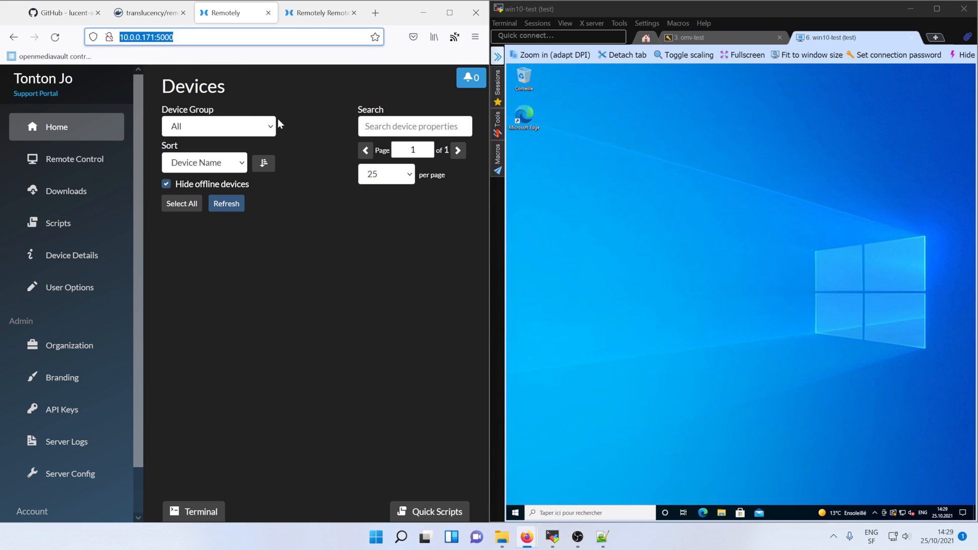
click(703, 513)
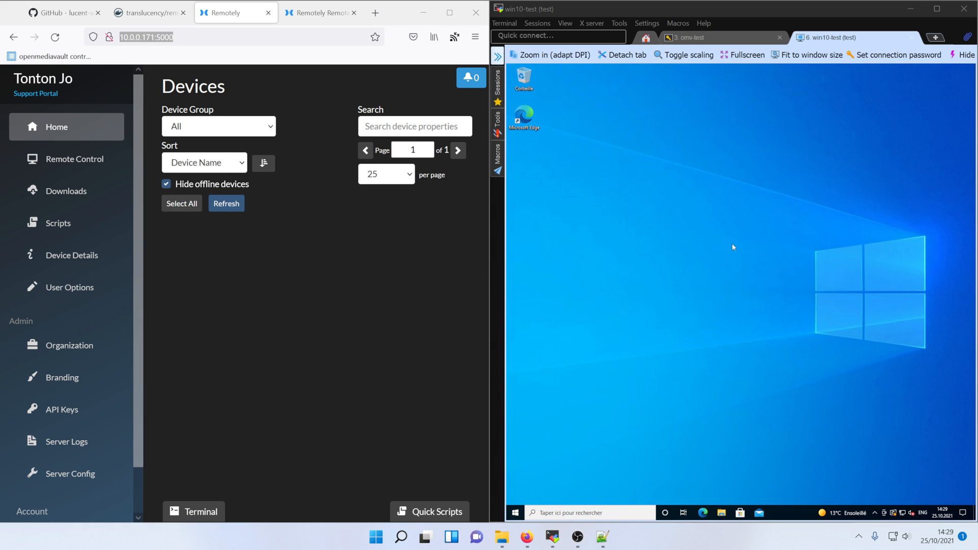
key(ctrl+v)
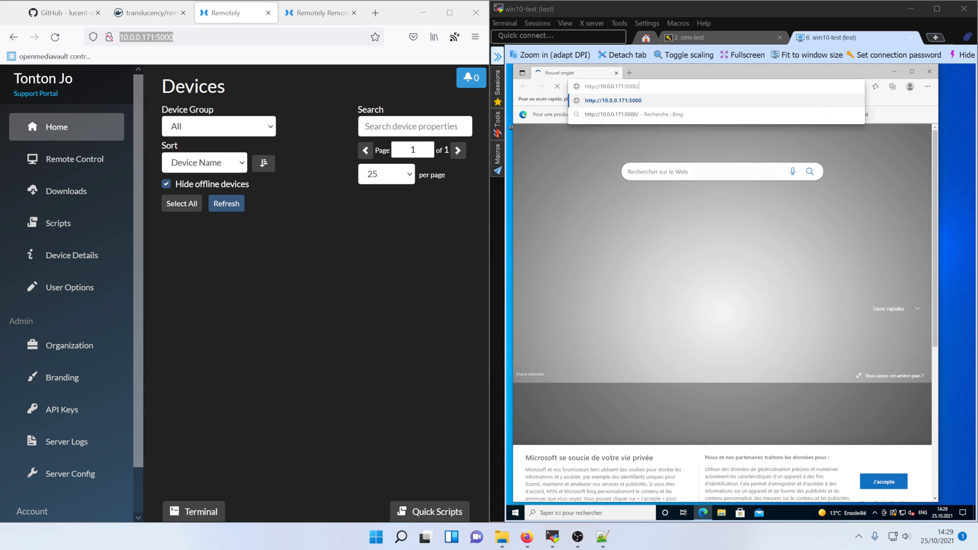
key(Return)
click(650, 219)
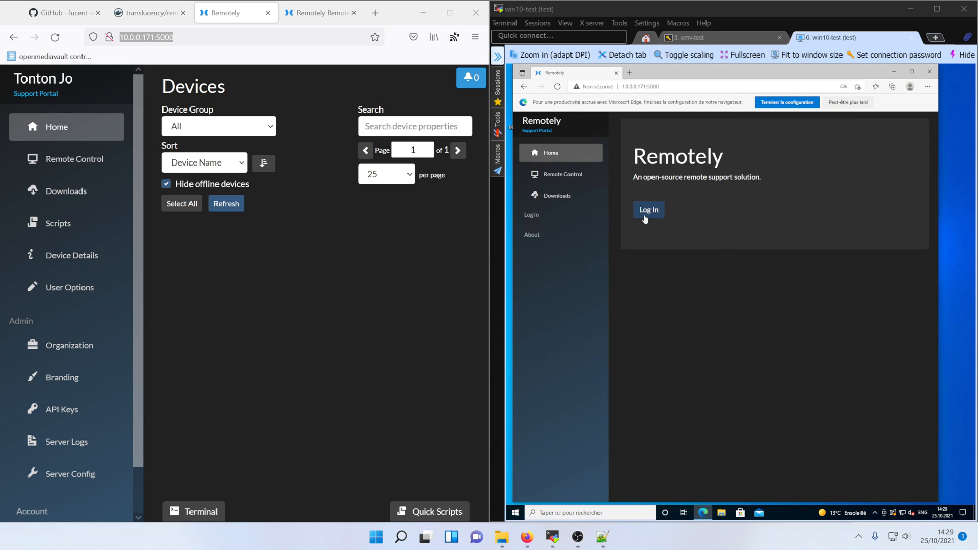
click(541, 195)
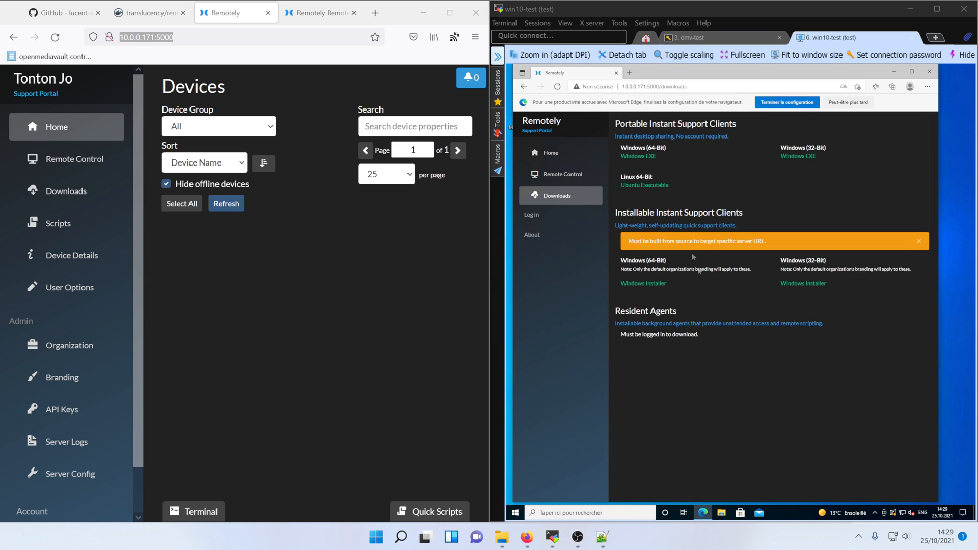
Download the Windows portable support client and open it from the Téléchargements folder
click(638, 156)
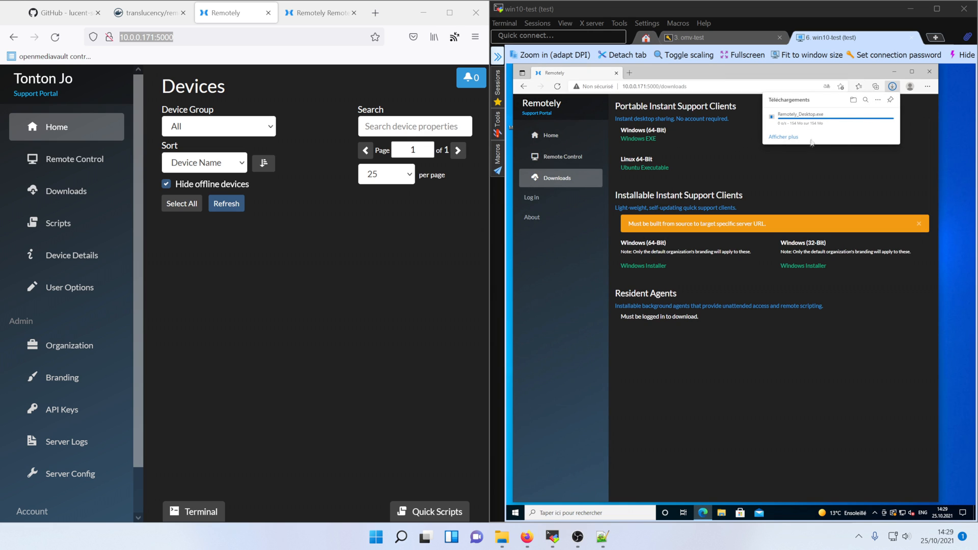
click(721, 513)
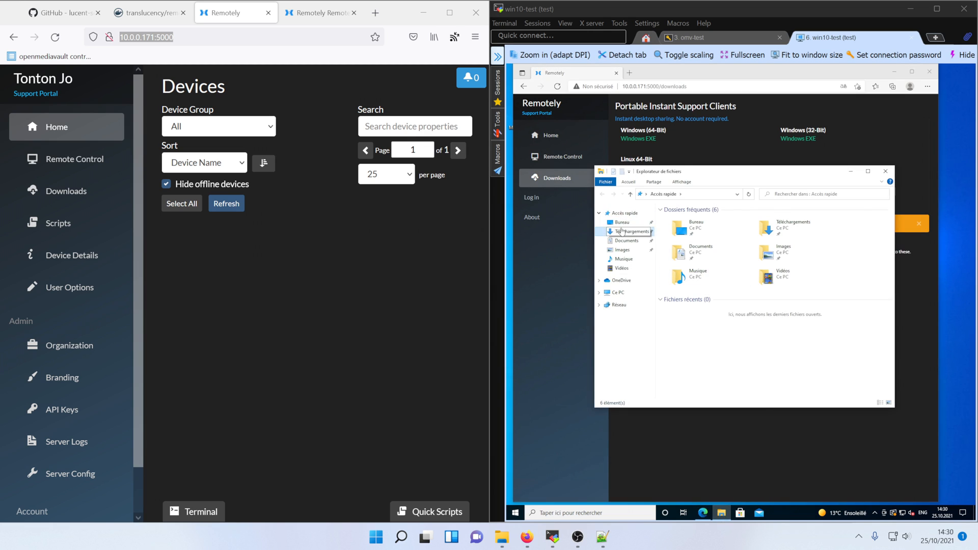
click(622, 230)
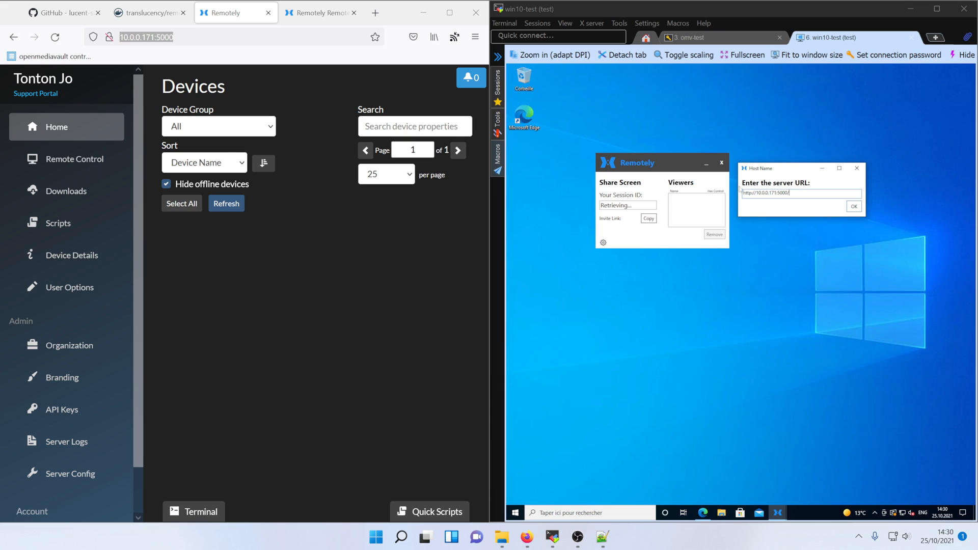
Confirm the support client's server URL, copy its session ID, and return to the portal's Remote Control page
click(854, 206)
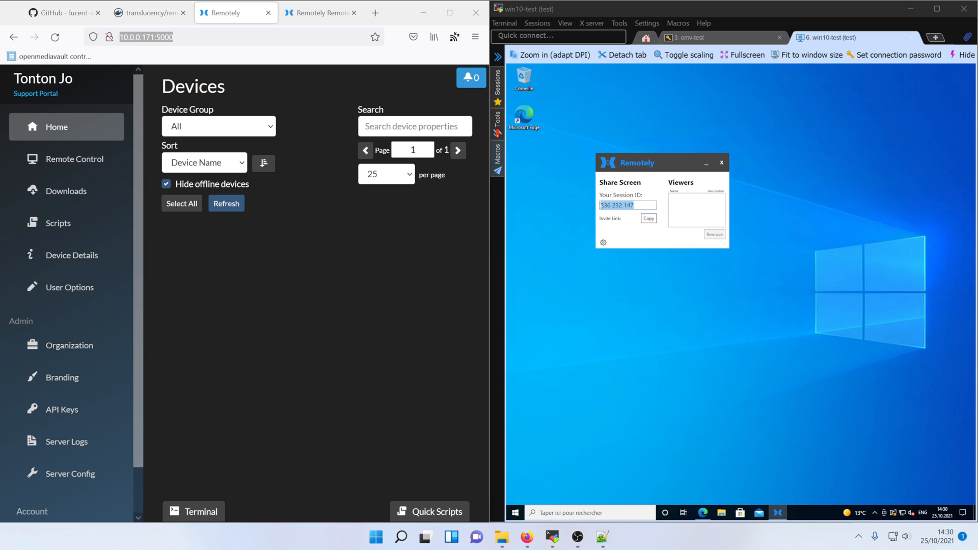
click(648, 219)
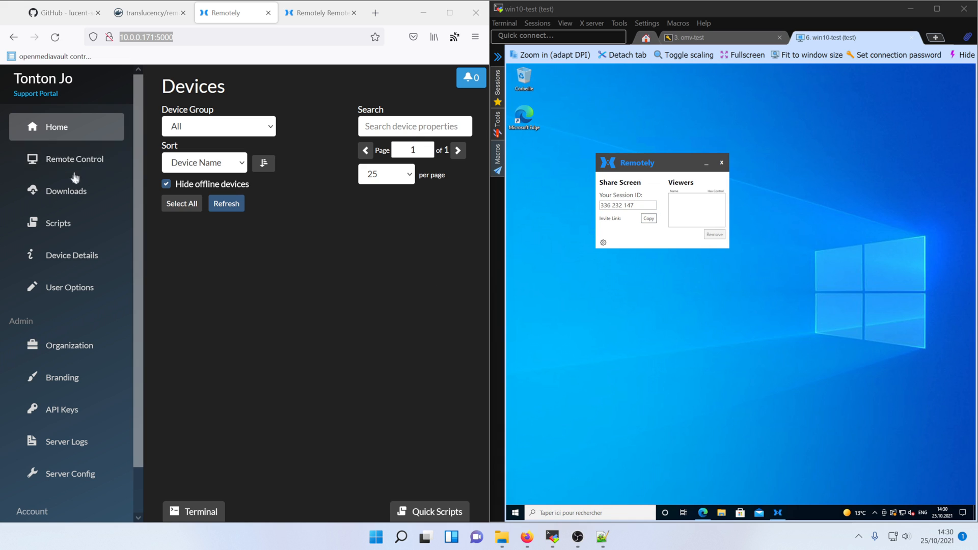
click(317, 15)
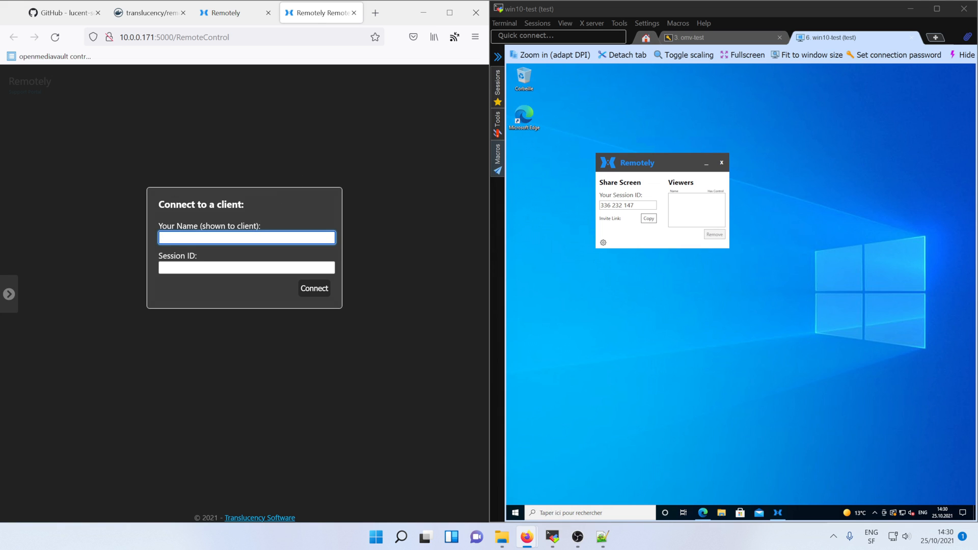
text(Tonton Jo)
click(299, 268)
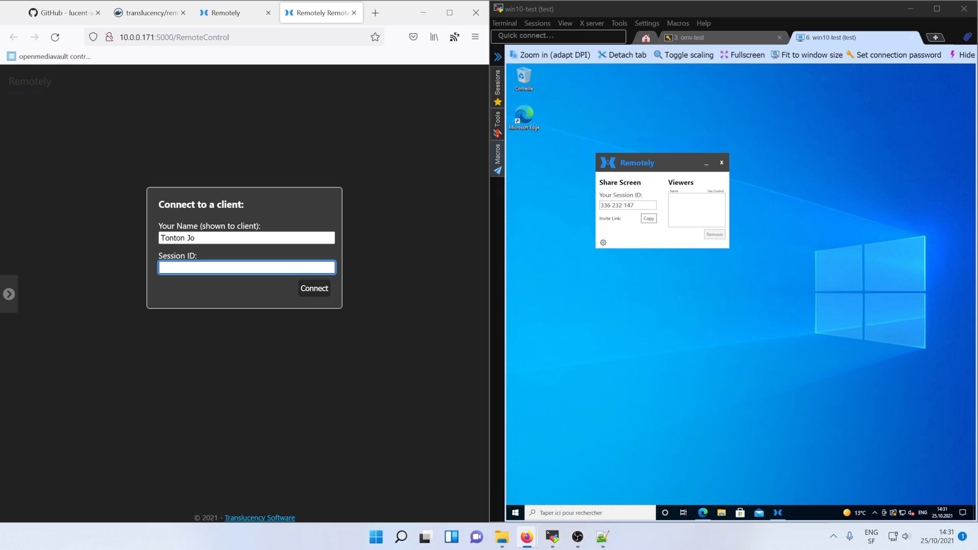
text(336232147)
key(Return)
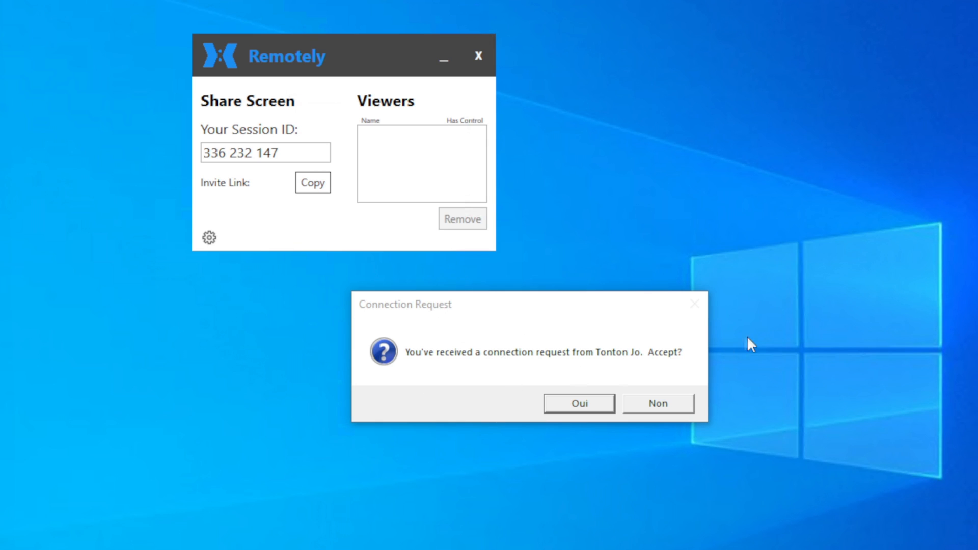
Accept the connection request and allow the agent through the firewall, including public networks
click(567, 405)
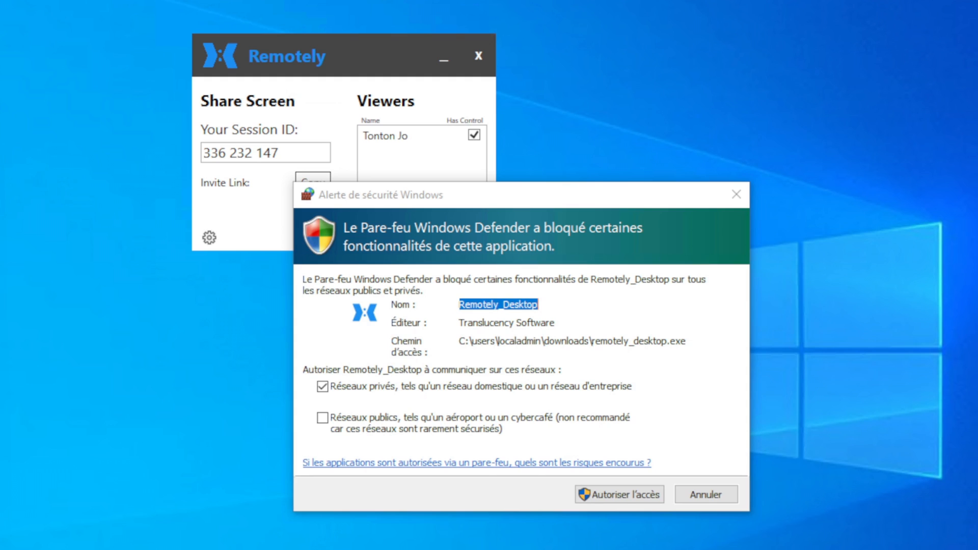
click(322, 418)
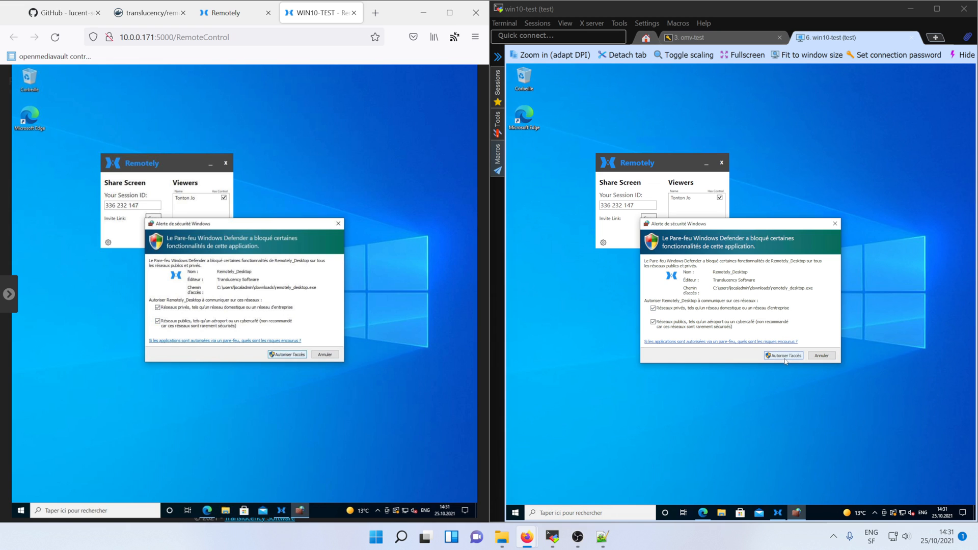
click(784, 356)
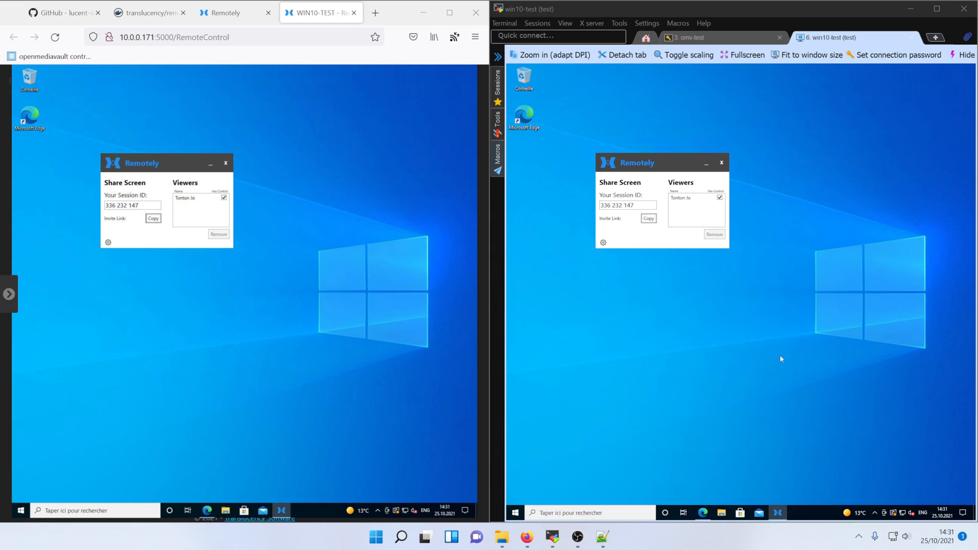
Reposition the Remotely window, then end the remote control session with Ctrl+W
drag(667, 160, 761, 204)
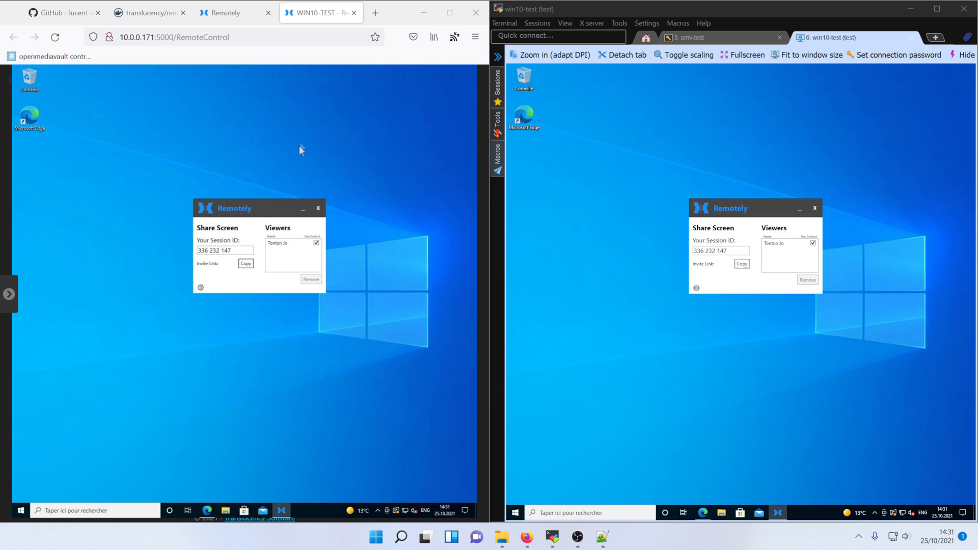
drag(233, 203, 218, 172)
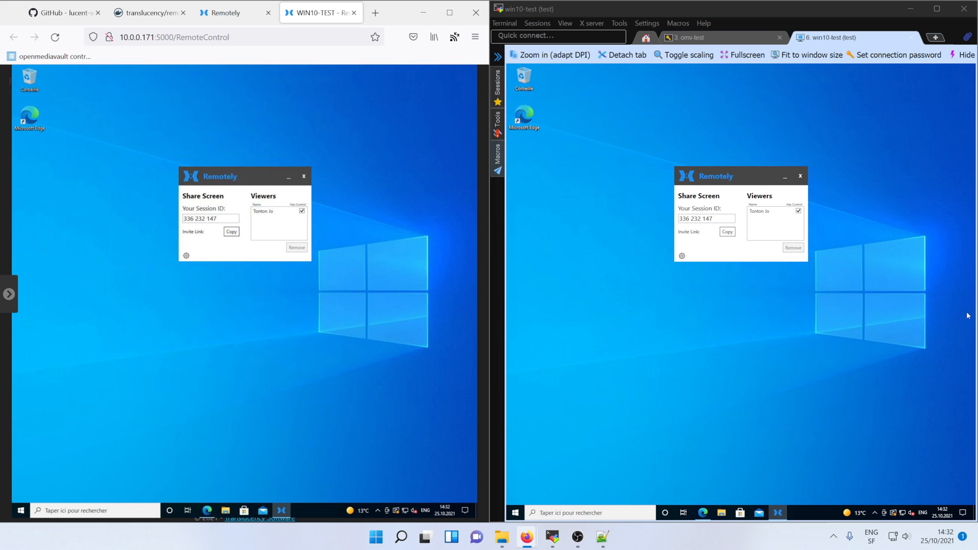
key(ctrl+w)
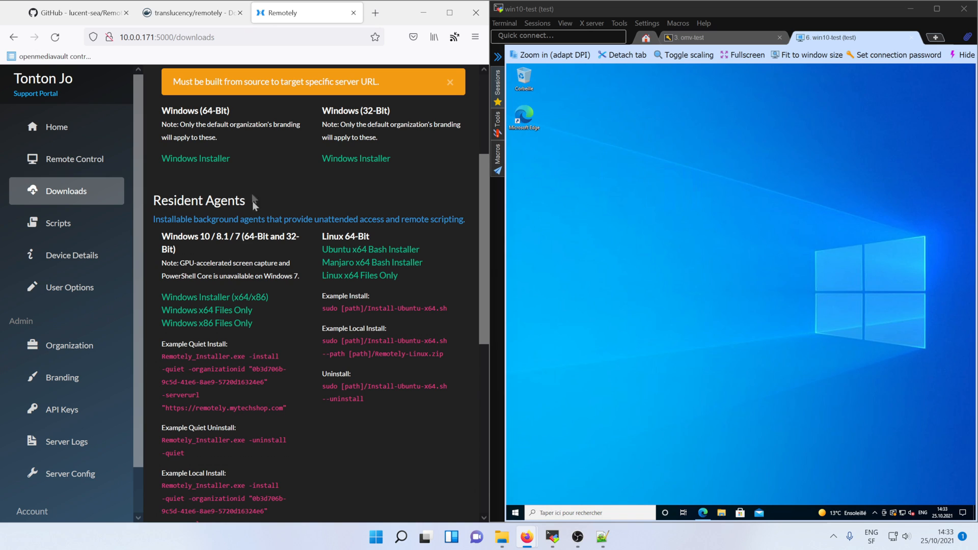
Save the Windows resident agent installer and run it on the test machine with admin rights
click(240, 303)
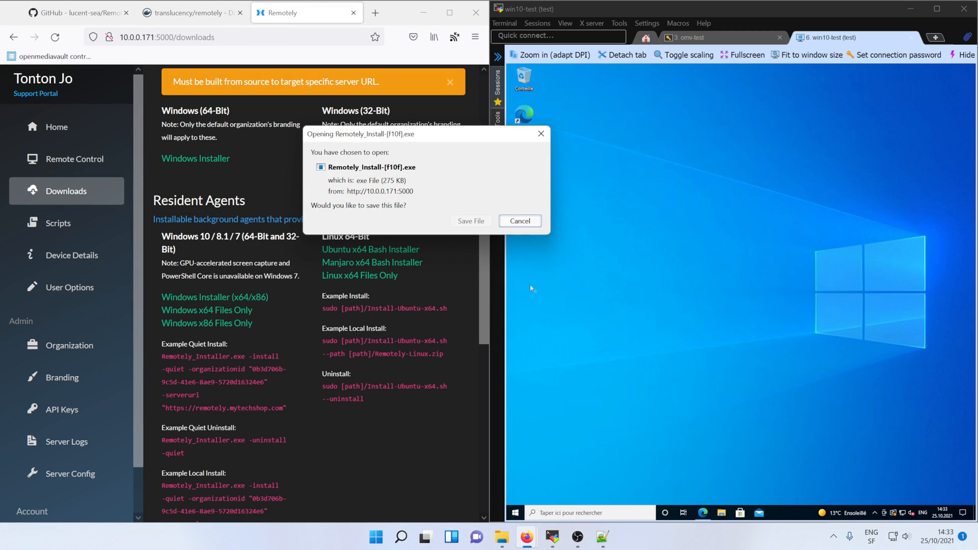
click(474, 221)
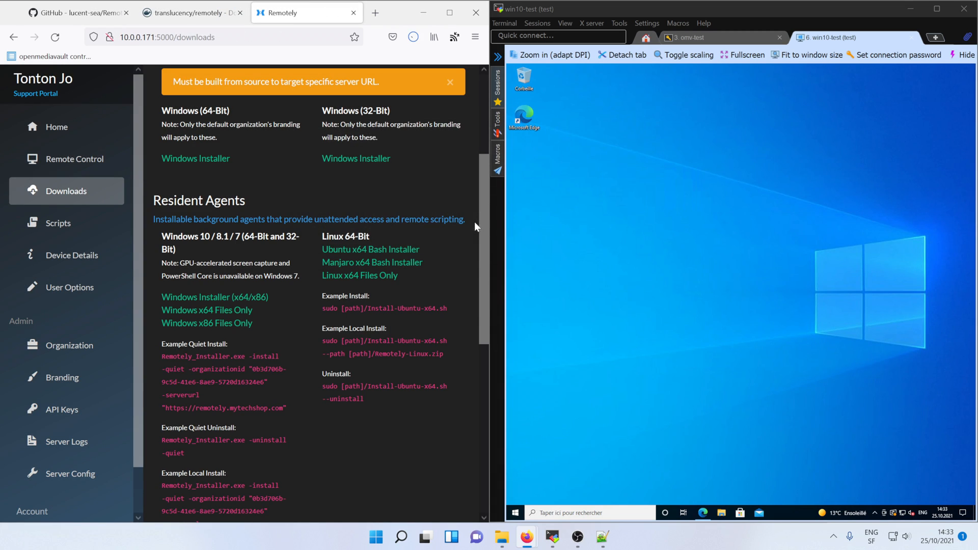
click(893, 72)
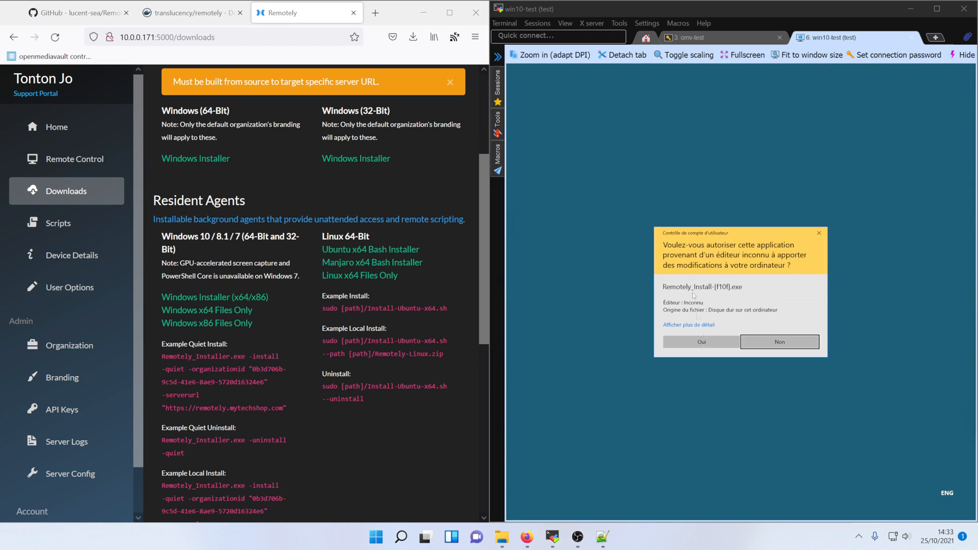
click(701, 342)
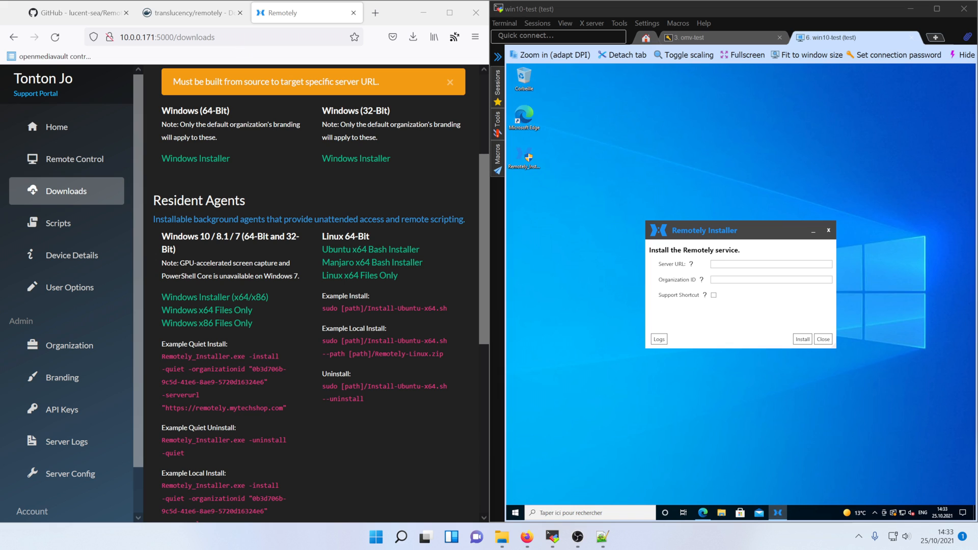
drag(121, 37, 173, 38)
click(739, 264)
key(ctrl+v)
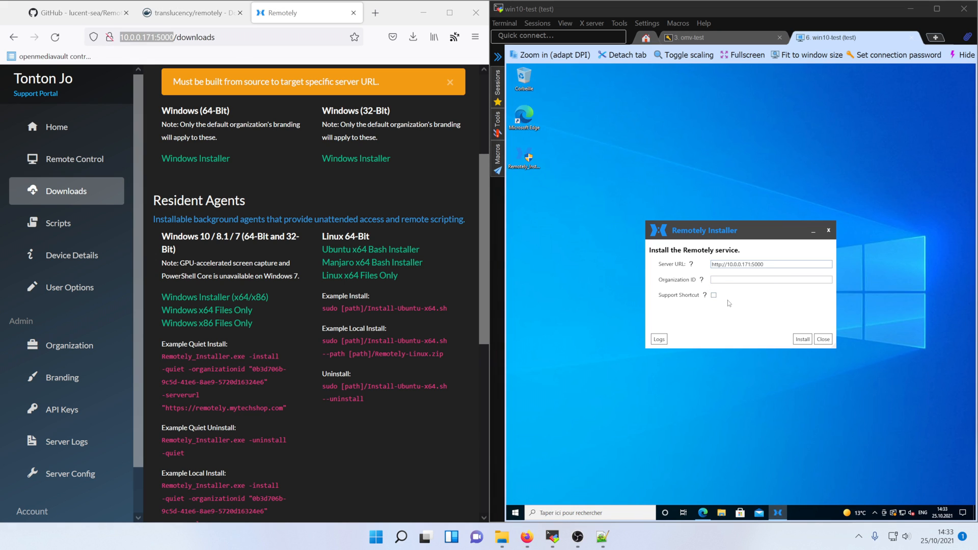
Copy the Organization ID from the Organization page into the installer and install the service
click(145, 288)
scroll(145, 288, down, 2)
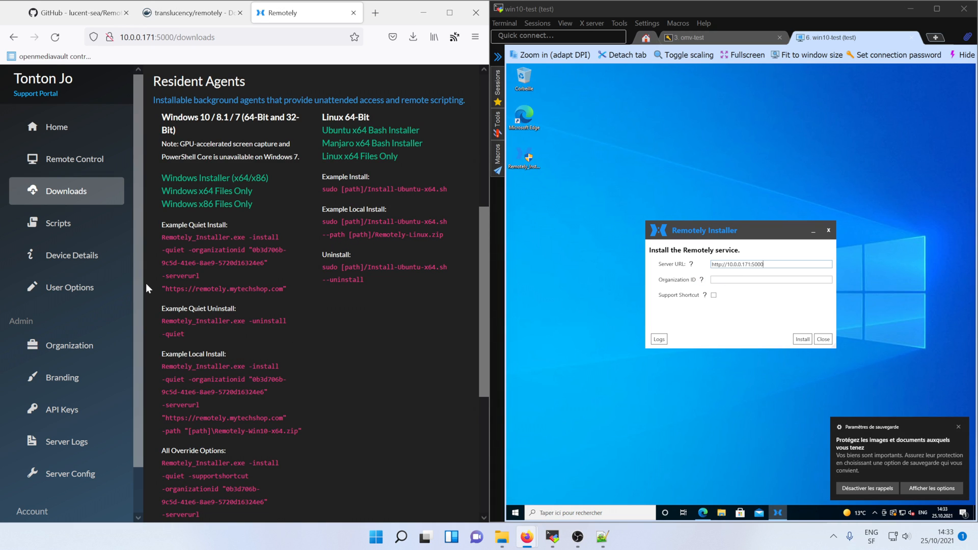
click(77, 345)
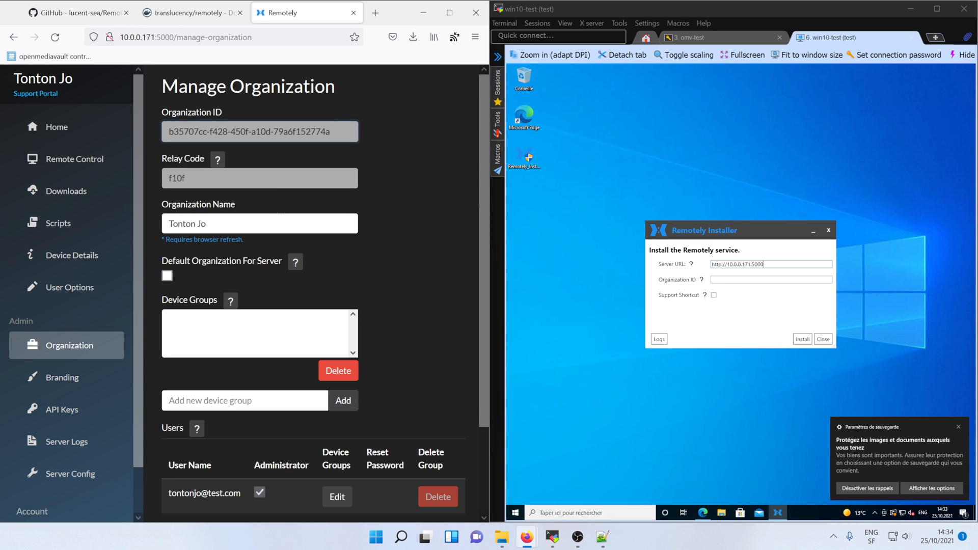
triple_click(326, 132)
key(ctrl+c)
click(725, 278)
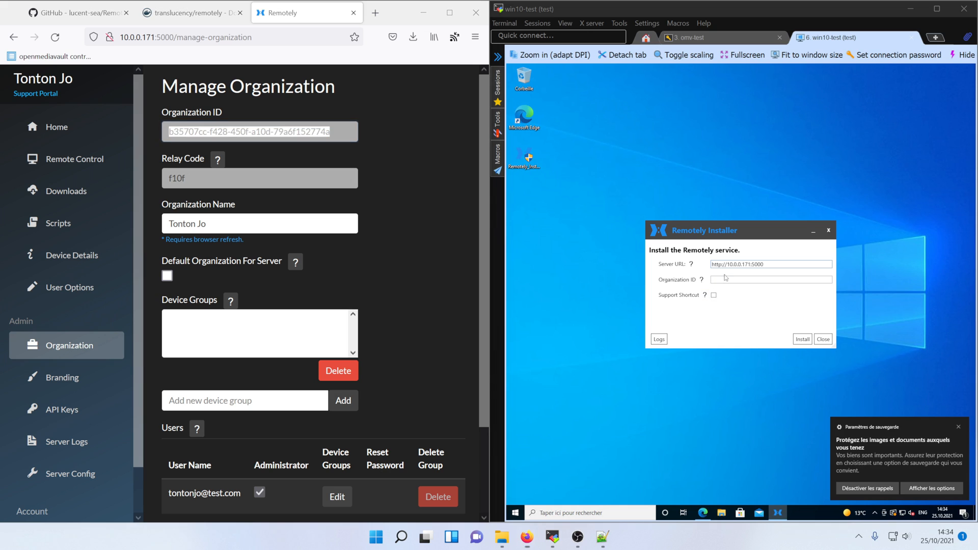
key(ctrl+v)
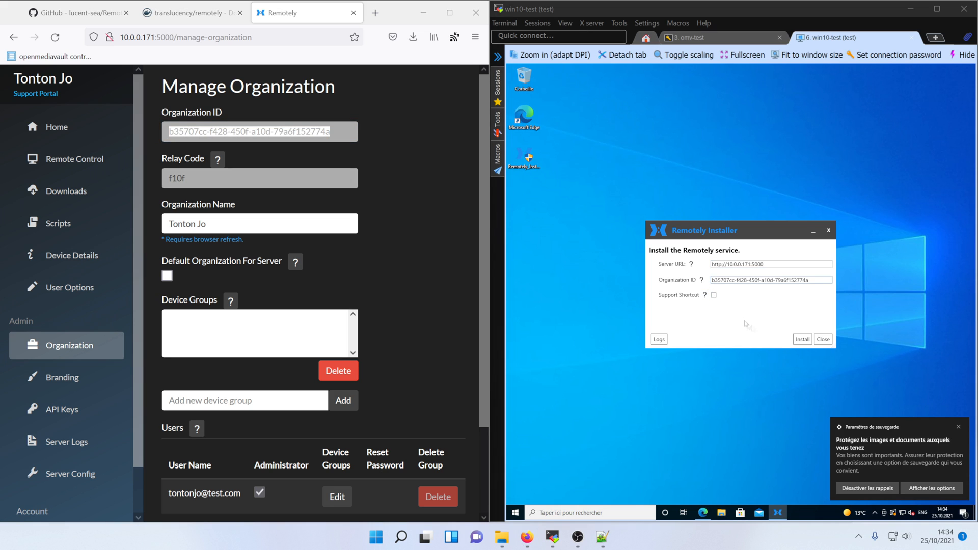
click(803, 339)
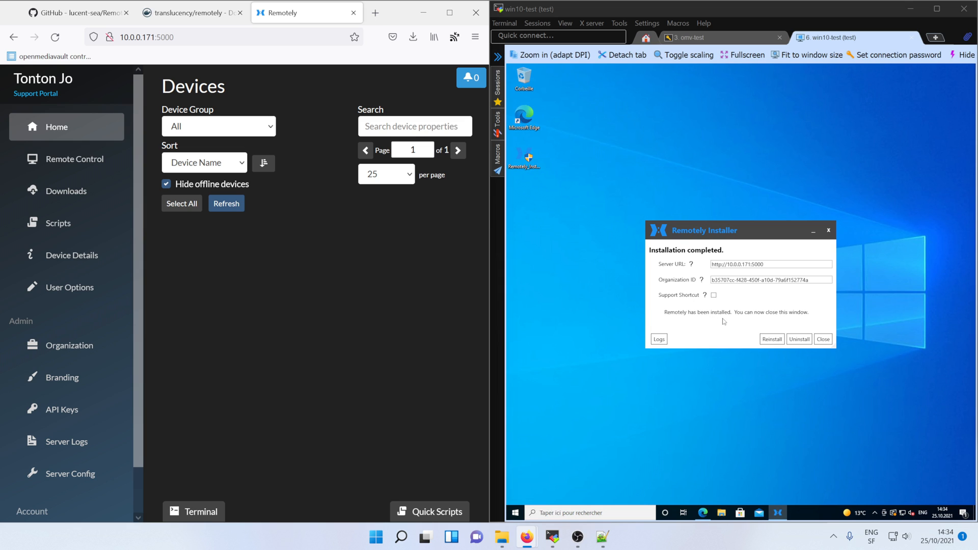
Close the finished installer, refresh Devices, and expand the WIN10-TEST entry
click(823, 338)
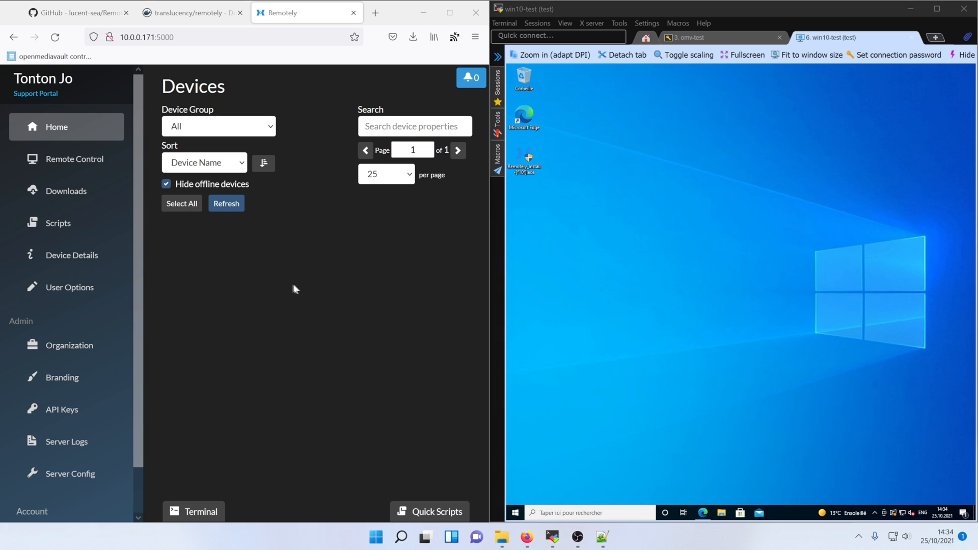
click(226, 203)
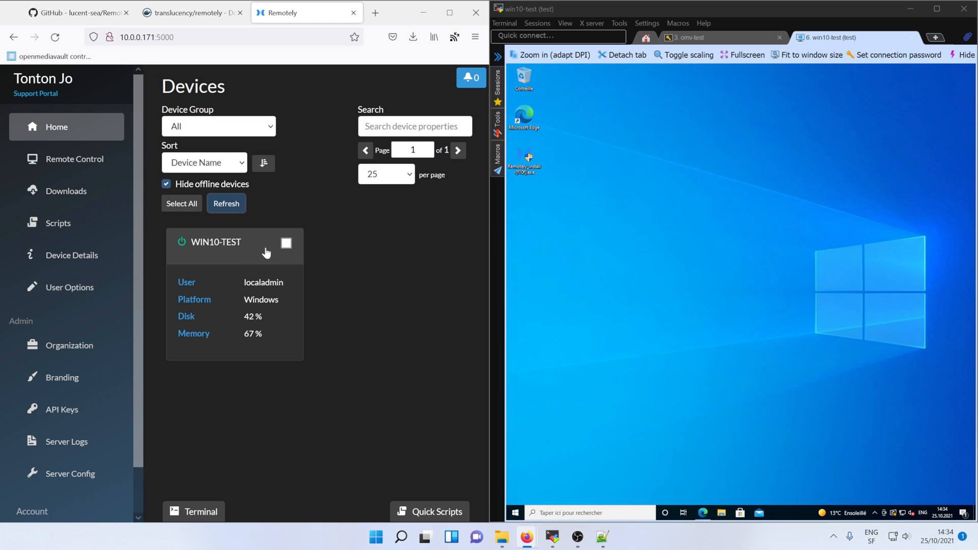
click(236, 241)
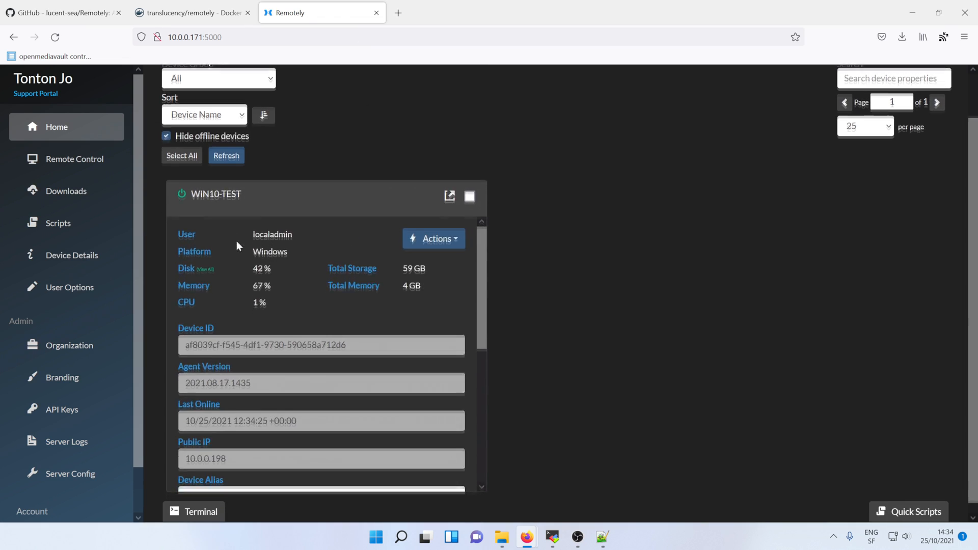
scroll(407, 265, down, 2)
scroll(337, 258, up, 2)
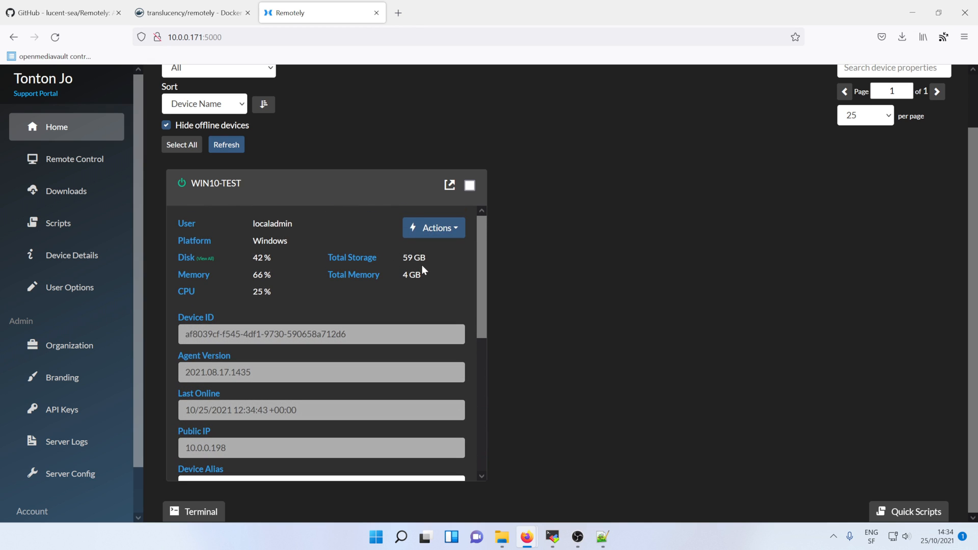
scroll(356, 290, down, 5)
scroll(355, 290, up, 5)
Start Remote Control on WIN10-TEST and allow the blocked pop-up to open the session tab
click(448, 229)
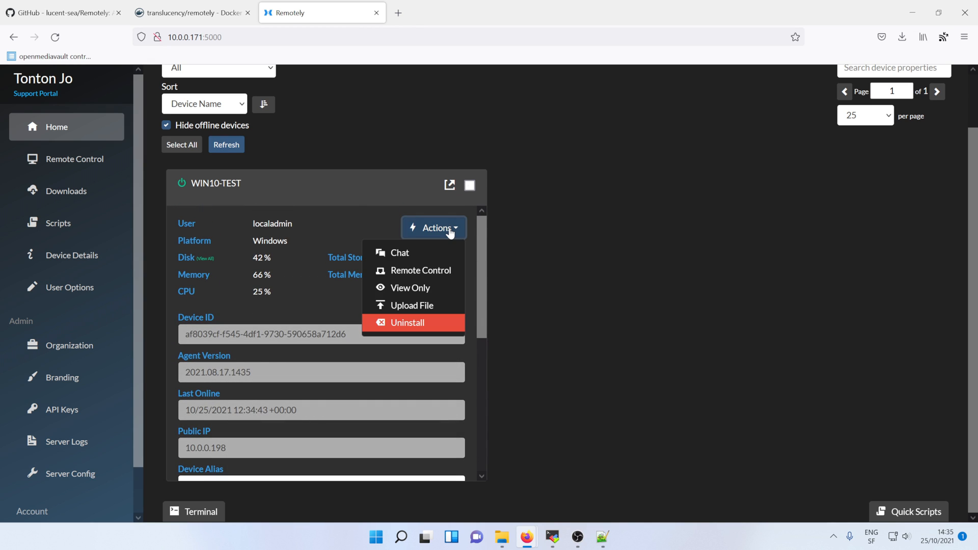
click(437, 274)
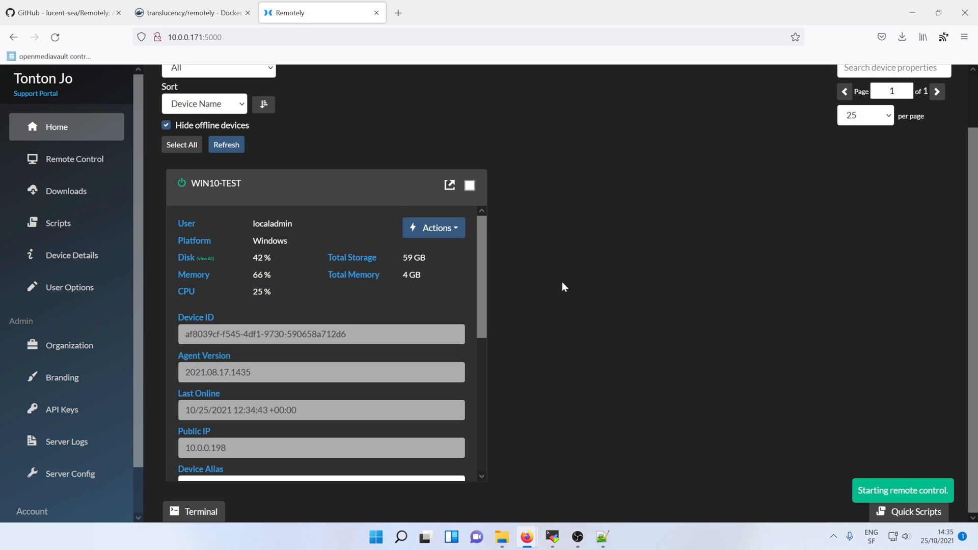
click(229, 72)
click(382, 148)
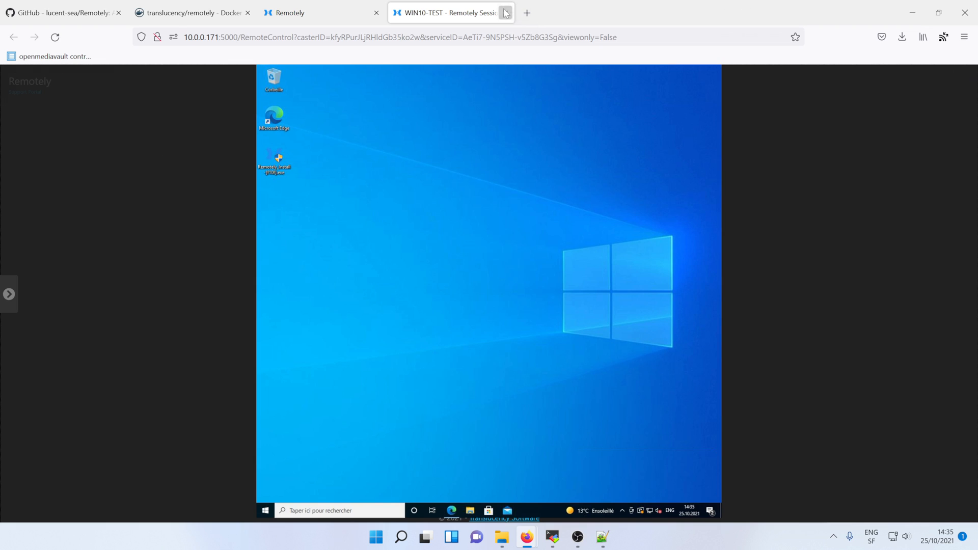
Close the WIN10-TEST Remotely Session tab to return to Devices
click(506, 13)
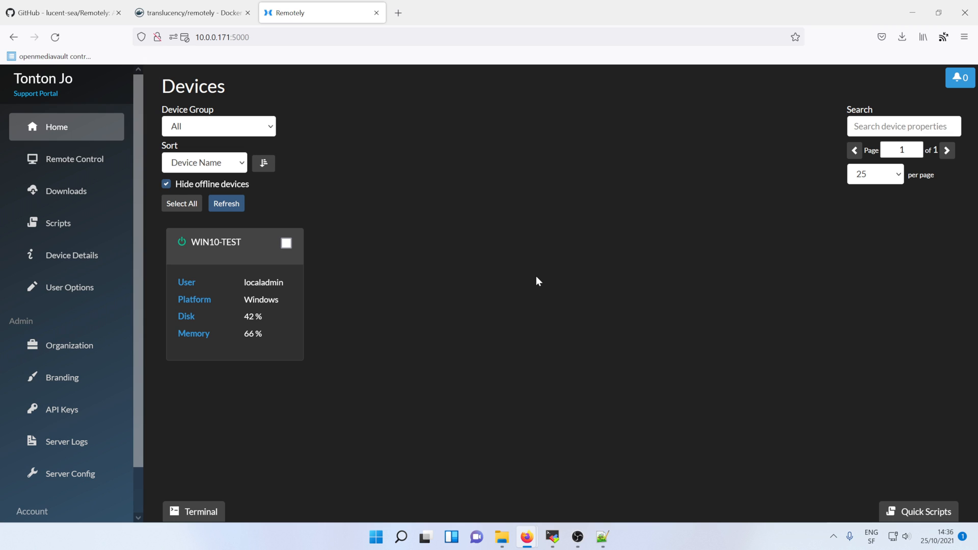